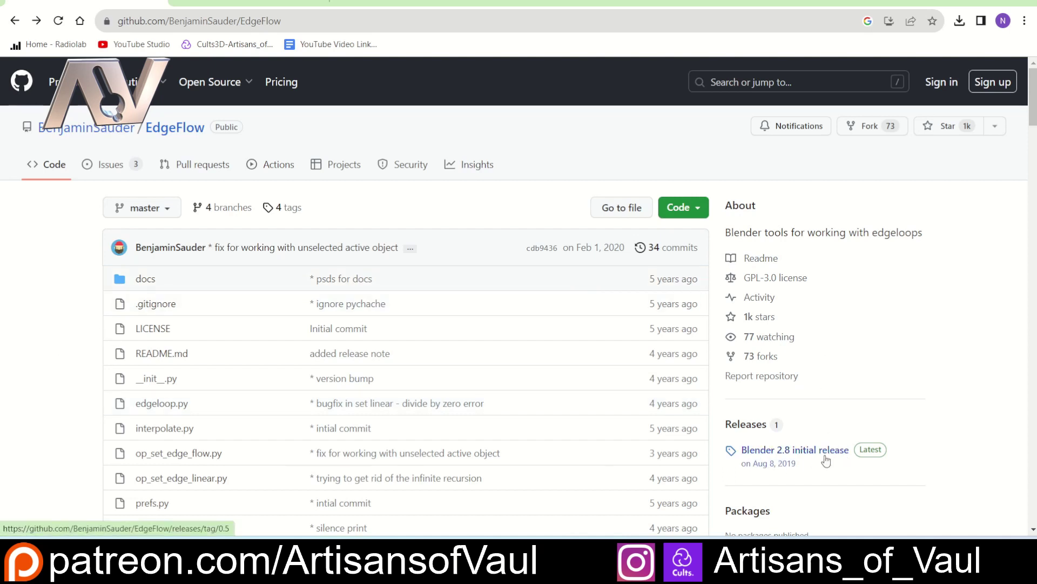
Step: Open the Blender 2.8 initial release of the EdgeFlow add-on
click(829, 458)
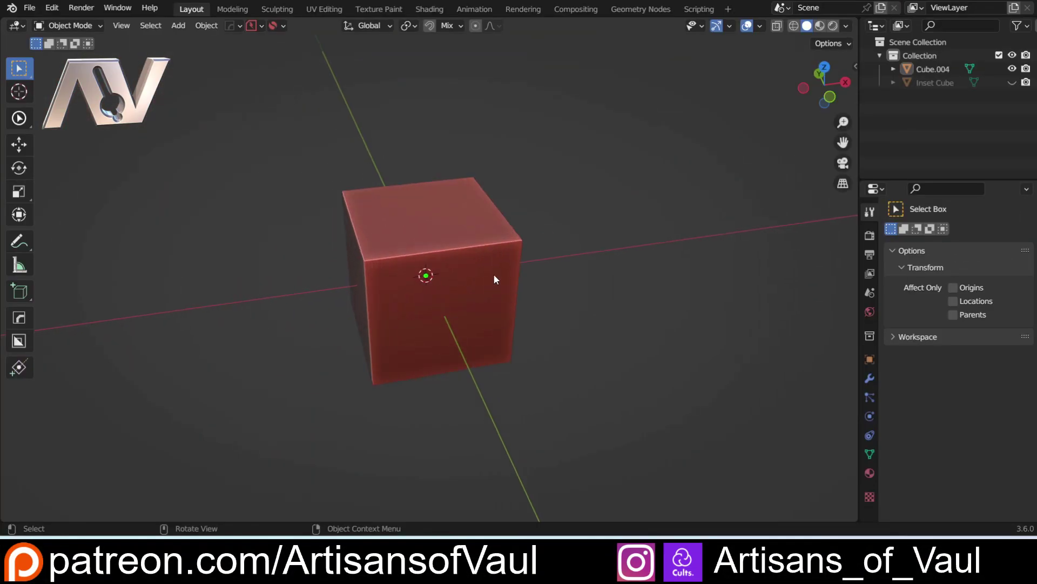
Step: Scale the cube up by about 2.28 and apply its scale
middle_drag(477, 261, 386, 247)
scroll(388, 247, down, 2)
click(388, 254)
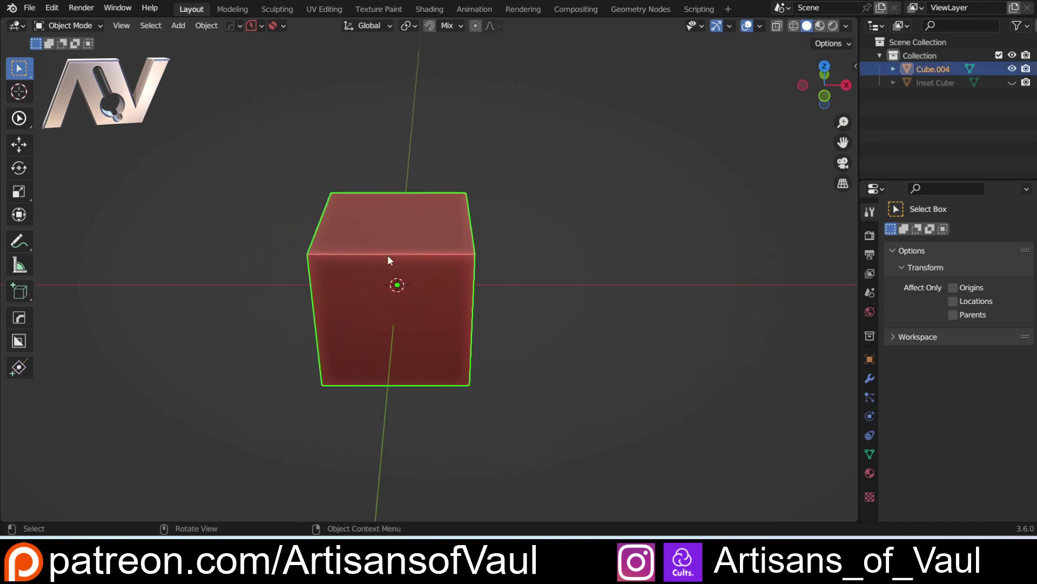
middle_drag(458, 256, 487, 259)
key(s)
click(606, 240)
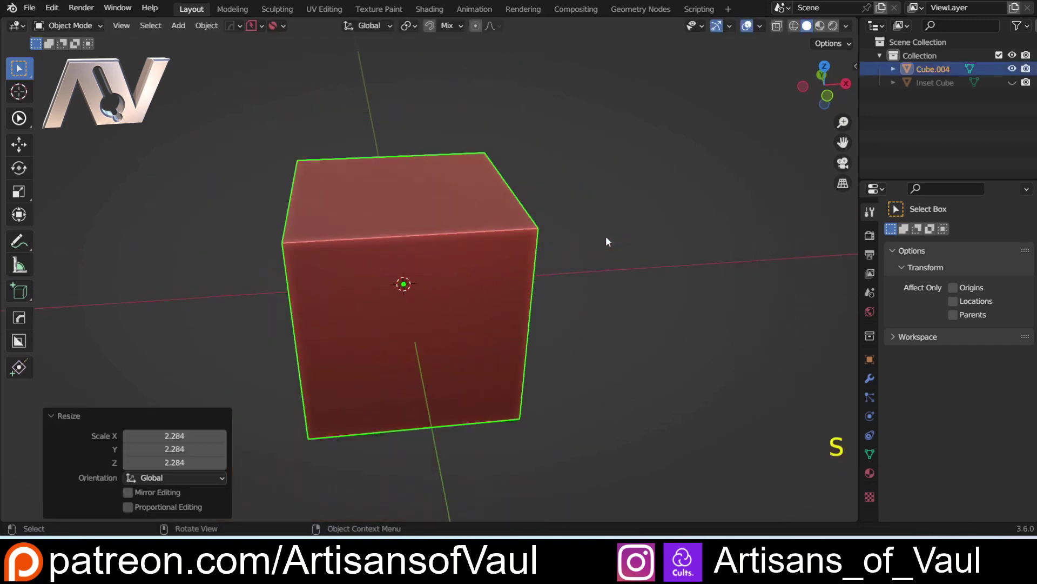
key(ctrl+a)
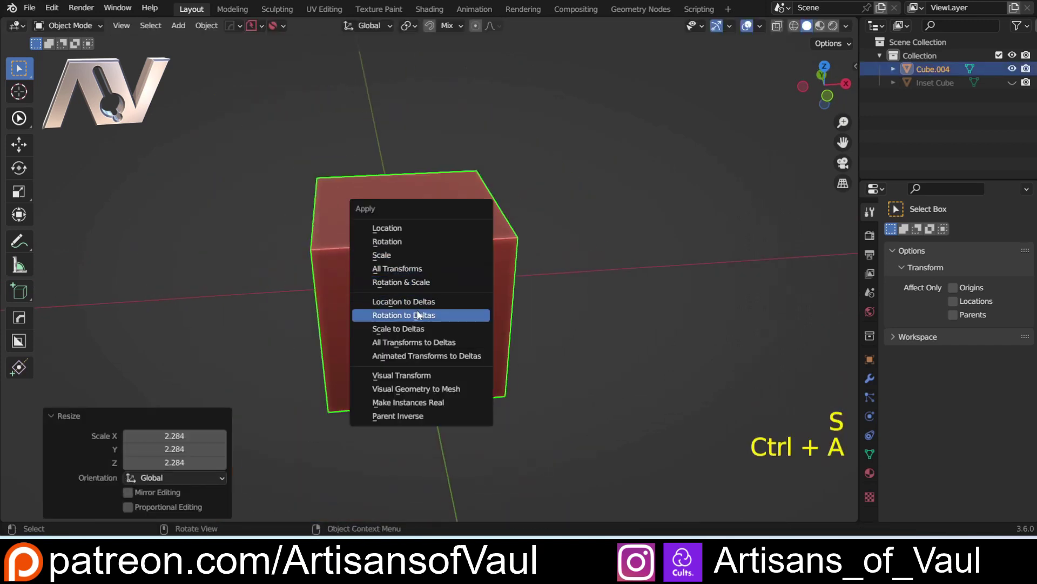
click(416, 254)
Step: Enter edge editing on the cube and add one centred vertical and one centred horizontal loop cut
key(Tab)
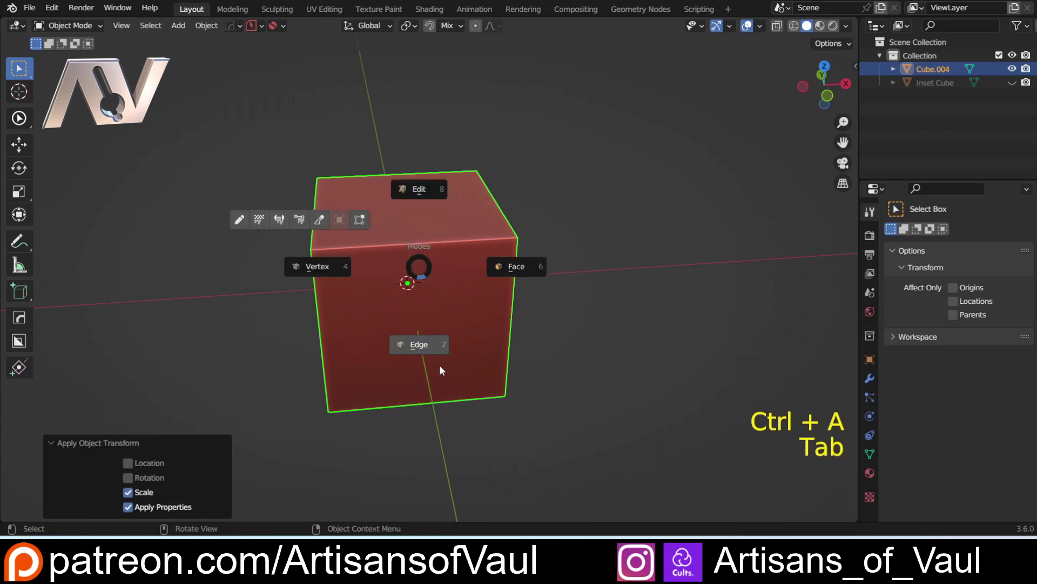
key(ctrl+r)
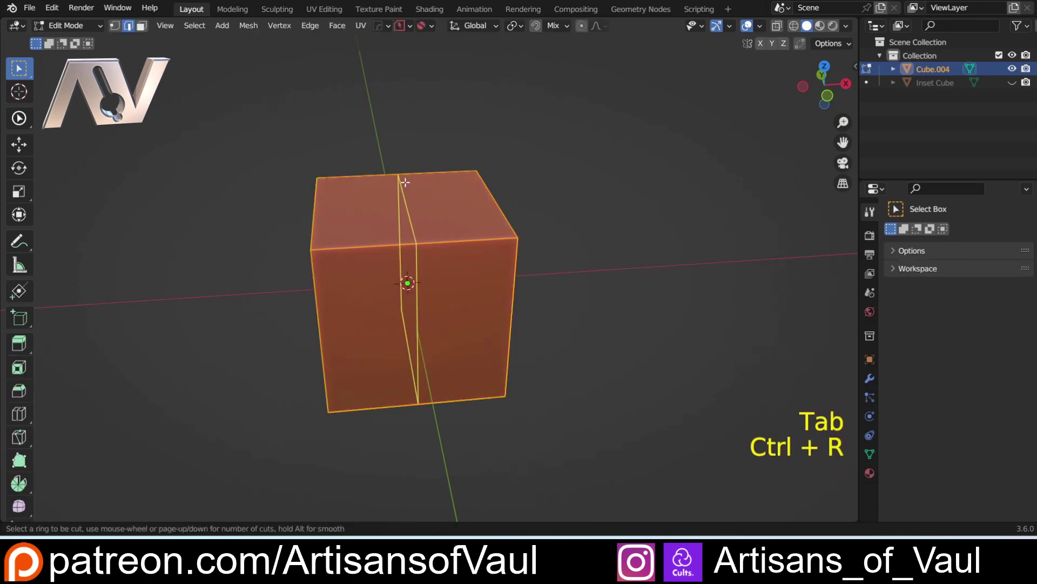
click(405, 183)
right_click(406, 182)
key(ctrl+r)
click(415, 295)
right_click(415, 295)
middle_drag(415, 295, 498, 290)
Step: Bevel the cube's upper edge on the +X side with 3 segments and a width of about 1.68
click(499, 239)
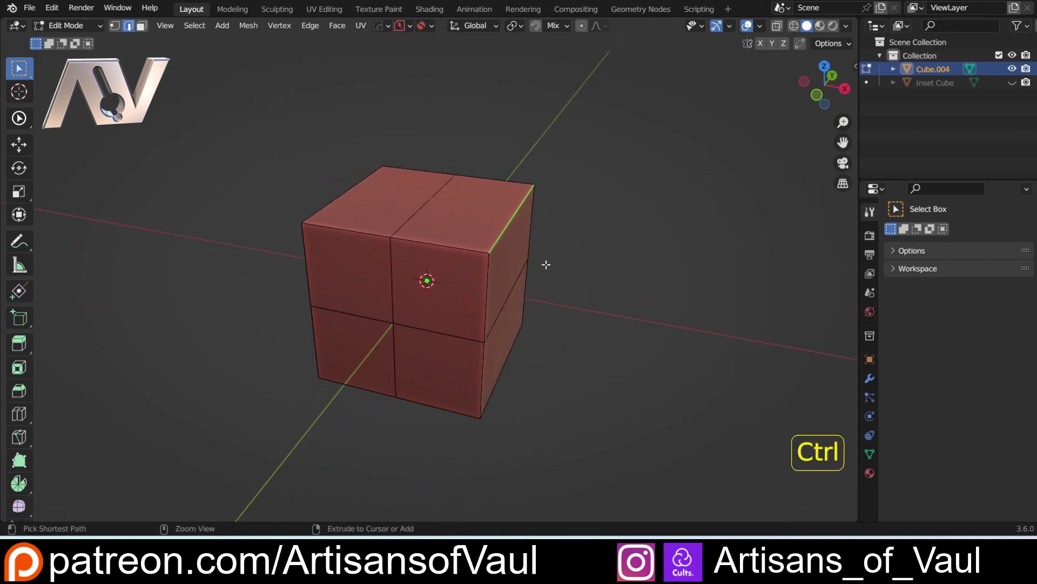
key(ctrl+b)
scroll(572, 282, up, 2)
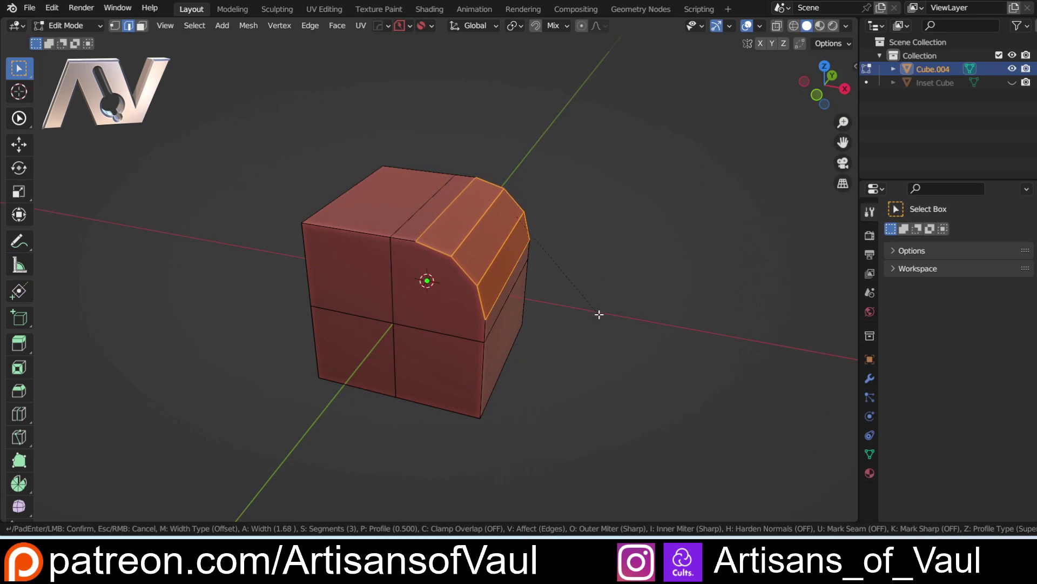
click(600, 314)
Step: Add 3 evenly spaced vertical loop cuts to the unbevelled half of the cube
middle_drag(317, 231, 421, 308)
click(344, 238)
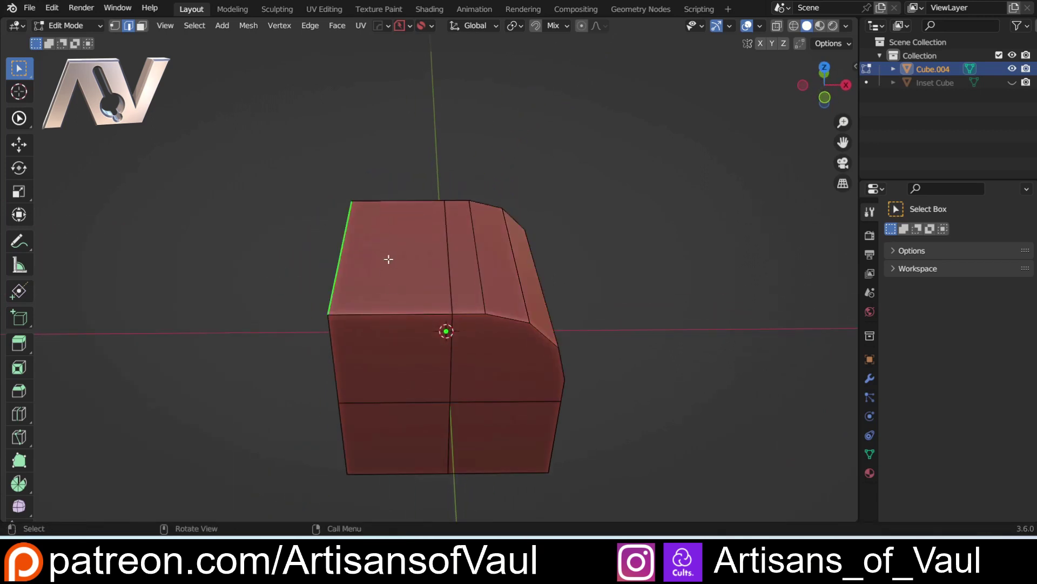
key(ctrl+r)
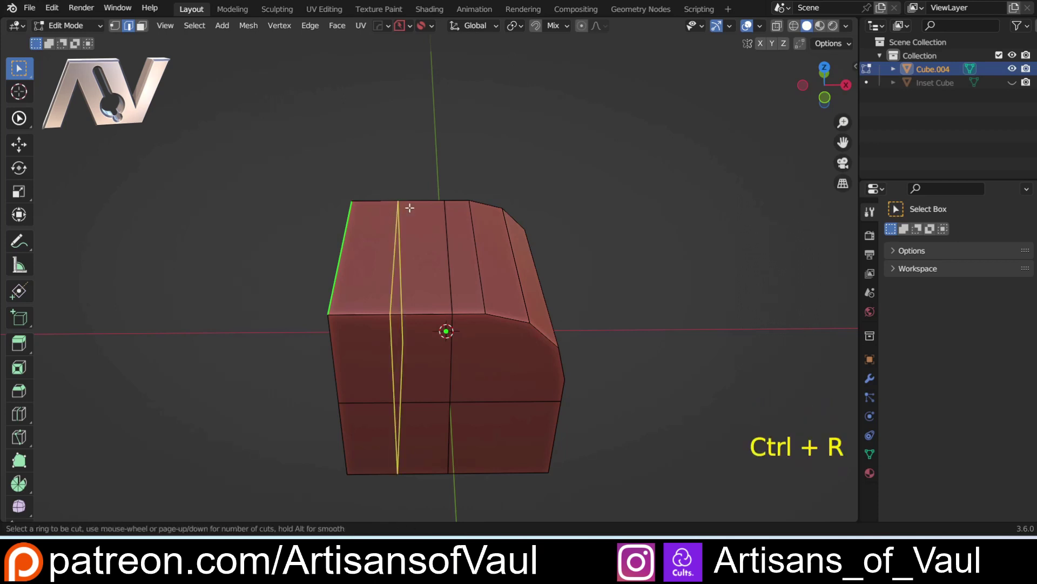
scroll(409, 207, up, 2)
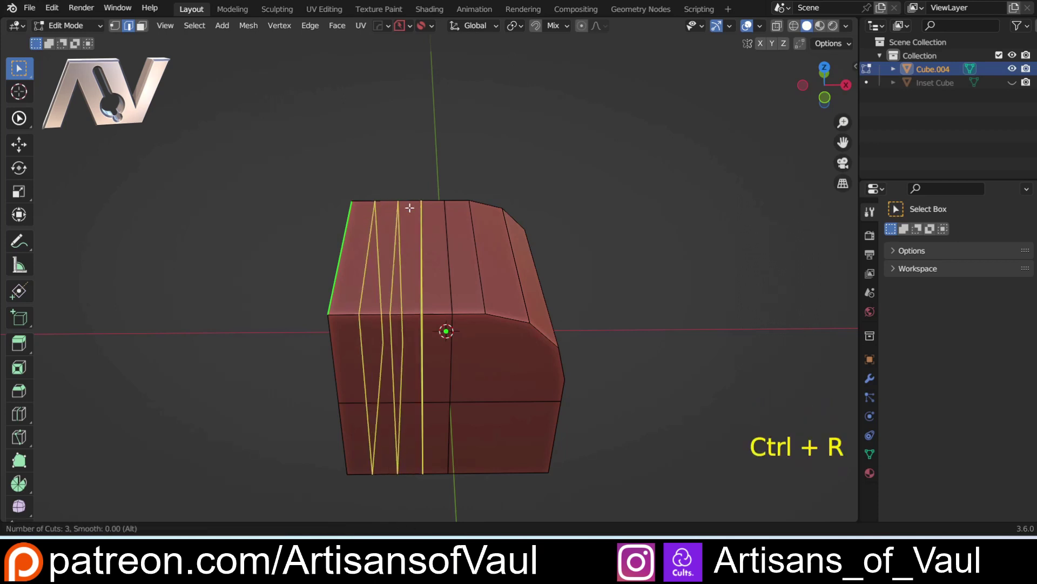
click(409, 207)
right_click(386, 193)
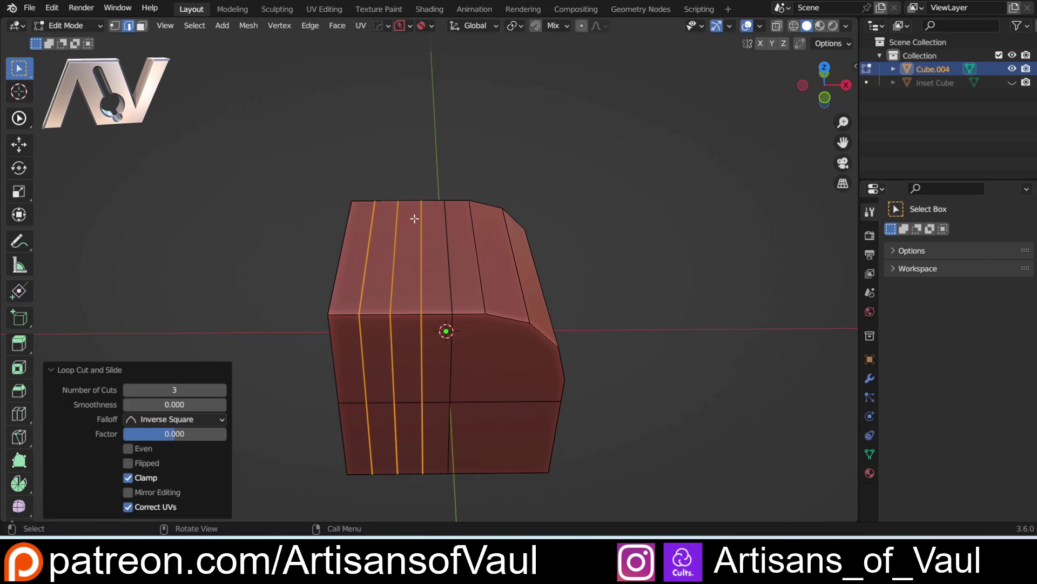
Step: Add a single centred loop cut between two of the new vertical loops, and clear the selection
key(ctrl+r)
click(409, 196)
right_click(409, 195)
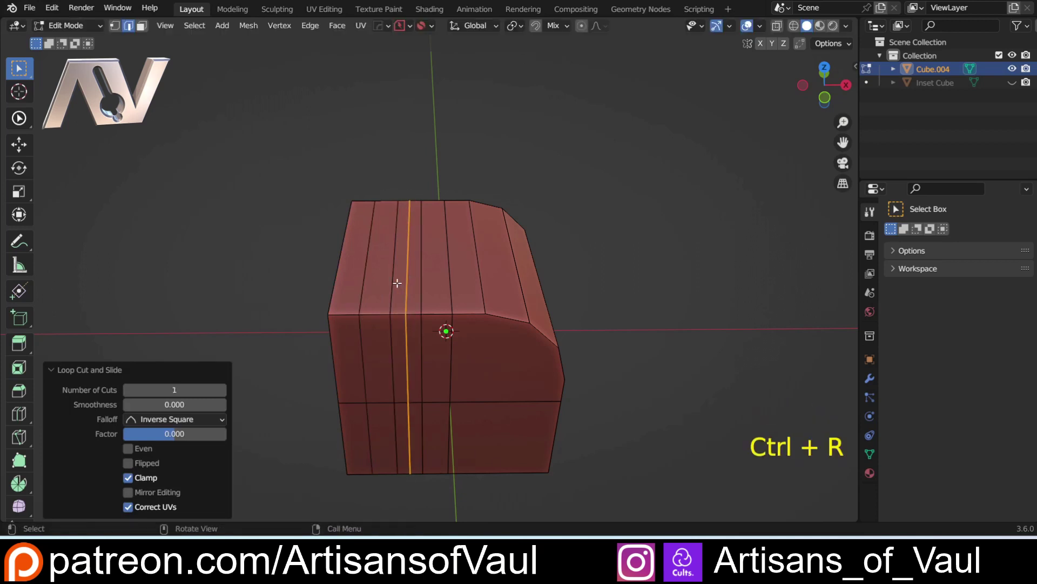
scroll(397, 283, up, 3)
shift+middle_drag(390, 275, 419, 233)
click(249, 215)
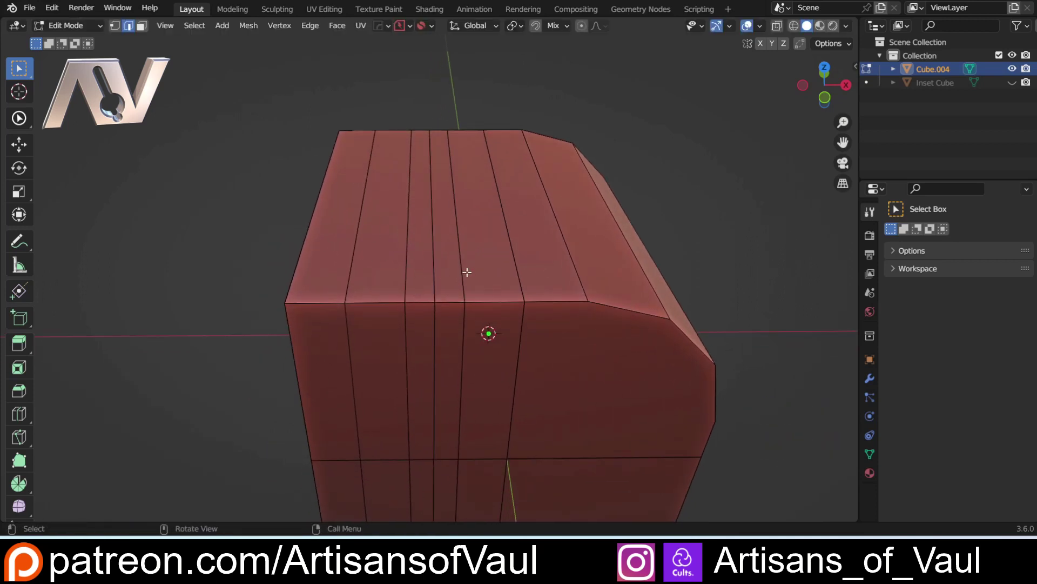
Step: Select the three closely spaced vertical edge loops on the unbevelled half
middle_drag(465, 271, 398, 294)
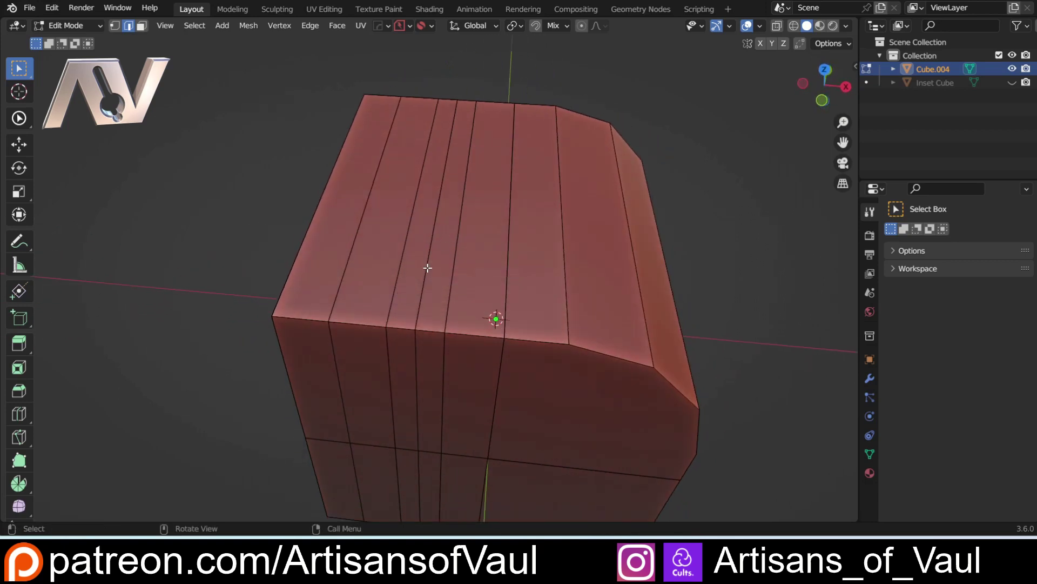
key(alt)
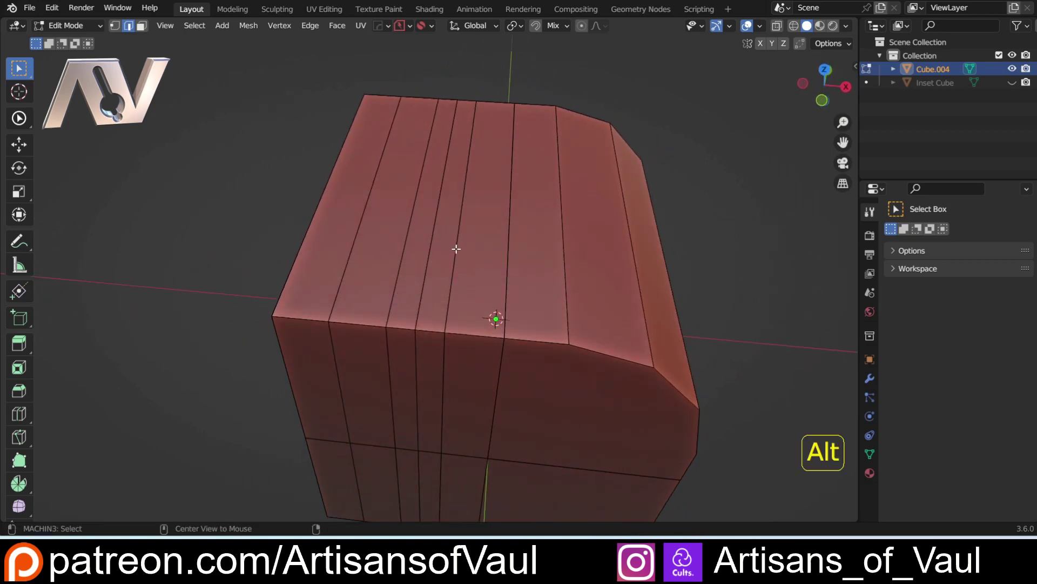
alt+click(456, 248)
alt+shift+click(432, 256)
alt+shift+click(402, 259)
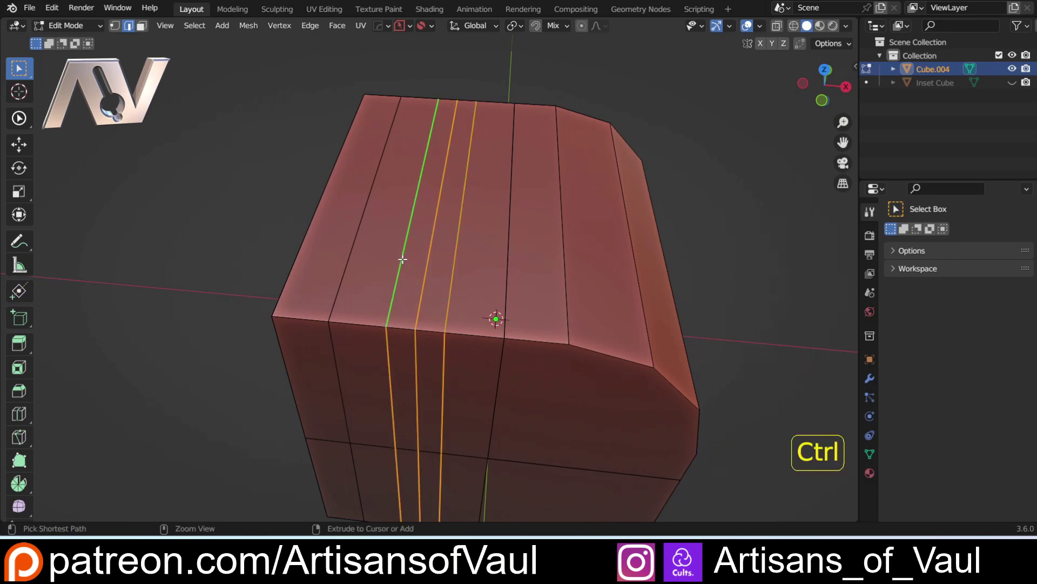
Step: Apply Set Flow to the three selected edge loops
key(ctrl+e)
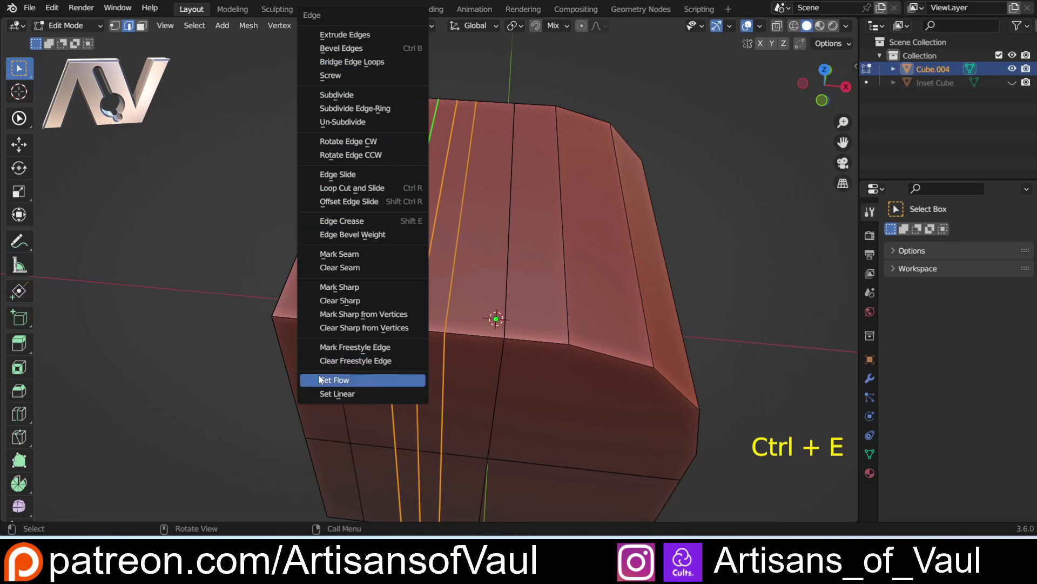
click(365, 391)
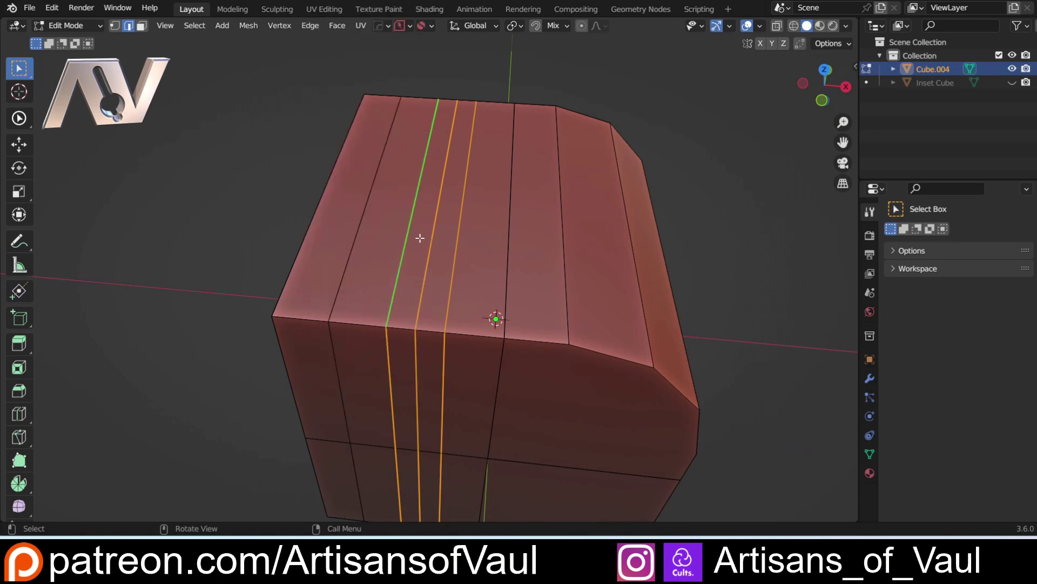
right_click(414, 208)
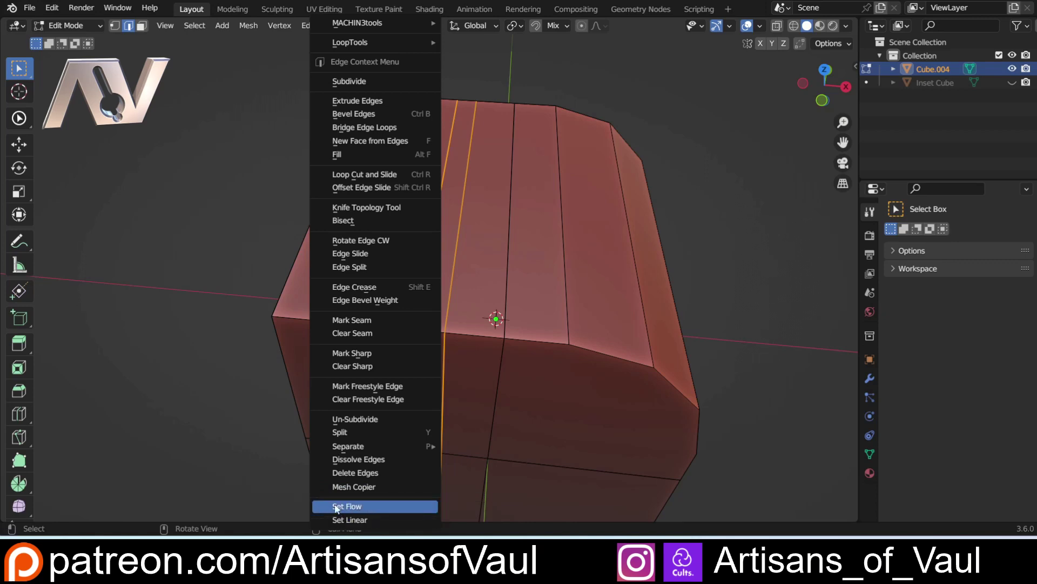
right_click(164, 141)
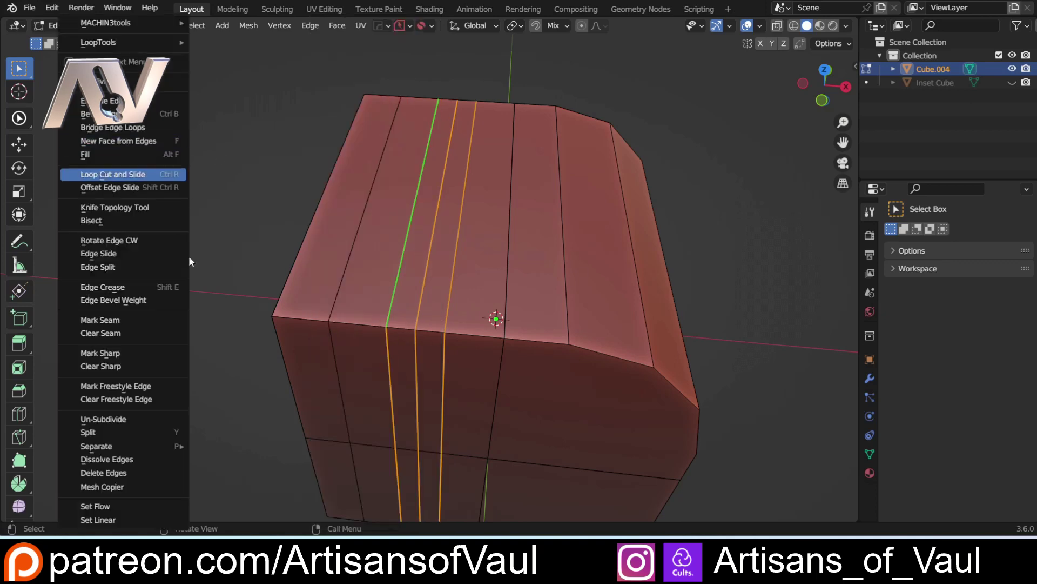
click(126, 501)
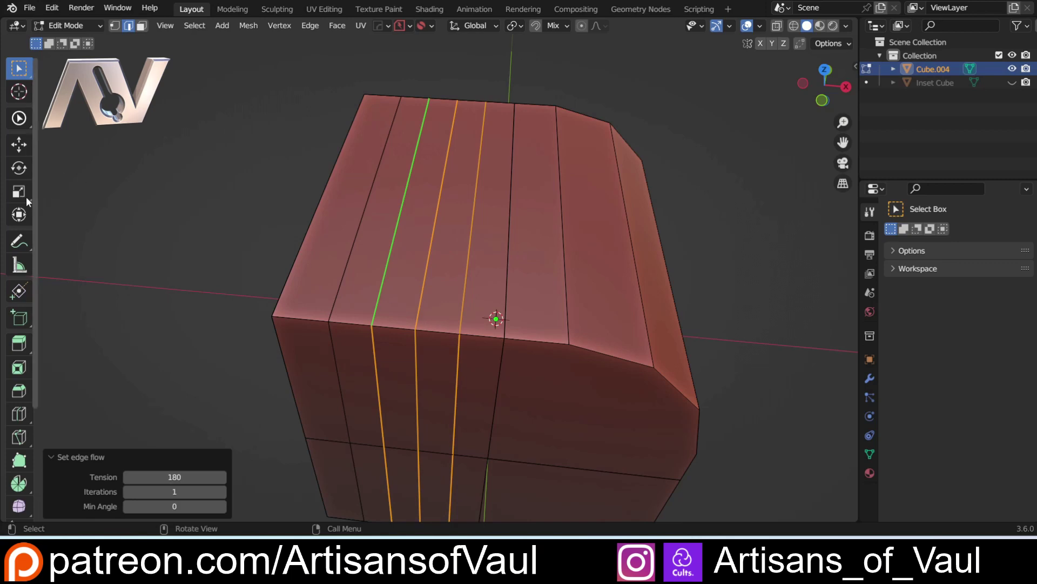
Step: Mark the two loops bordering the selection with annotation strokes, and undo the strokes and the edge flow
click(19, 241)
drag(345, 268, 329, 309)
drag(506, 319, 517, 272)
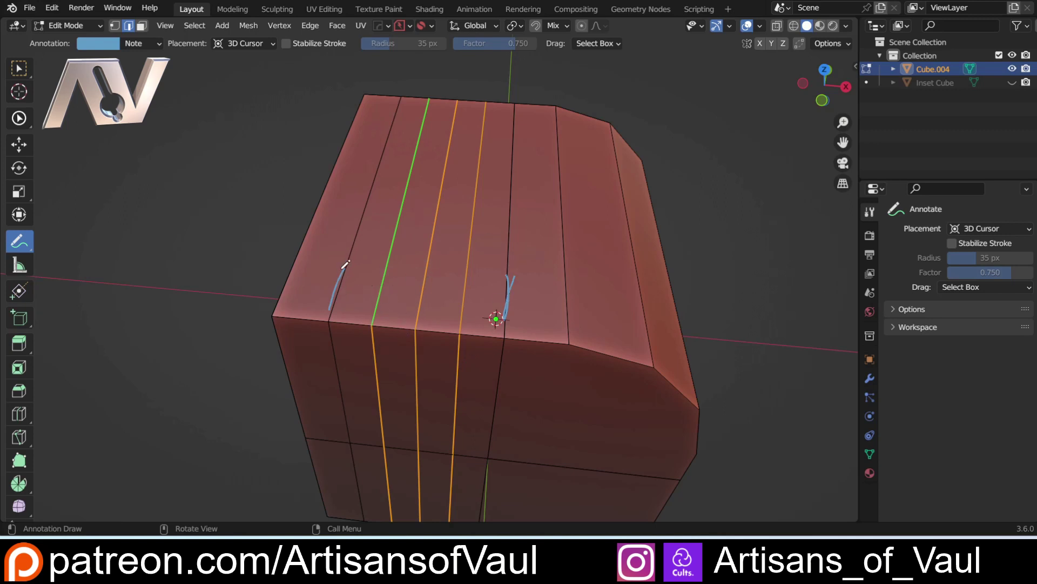
key(ctrl+z)
key(ctrl+z)
key(ctrl+z)
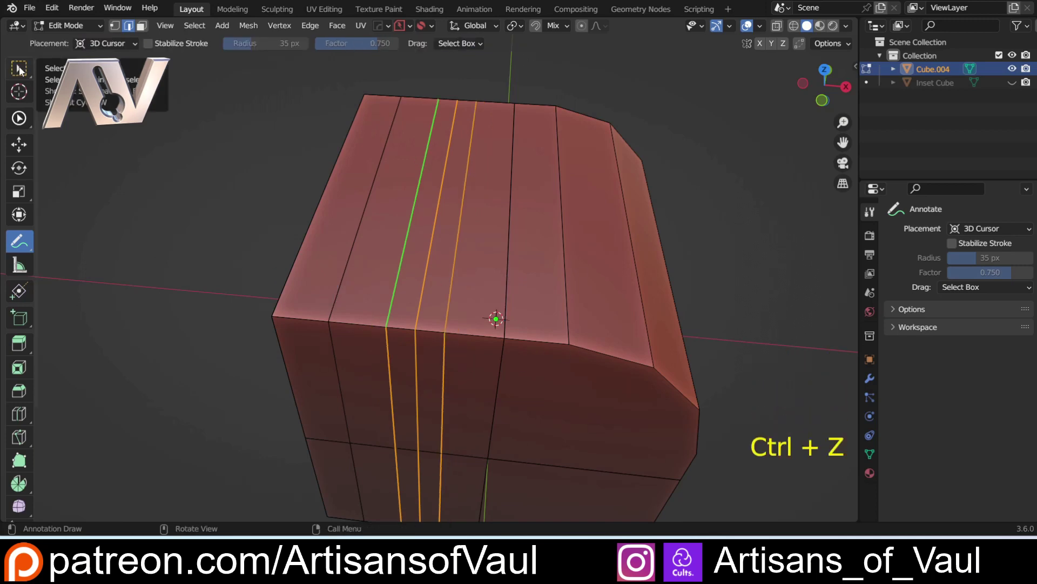
click(19, 70)
Step: Add the vertical edge loop nearest the cube's unbevelled side to the selection
key(shift+alt)
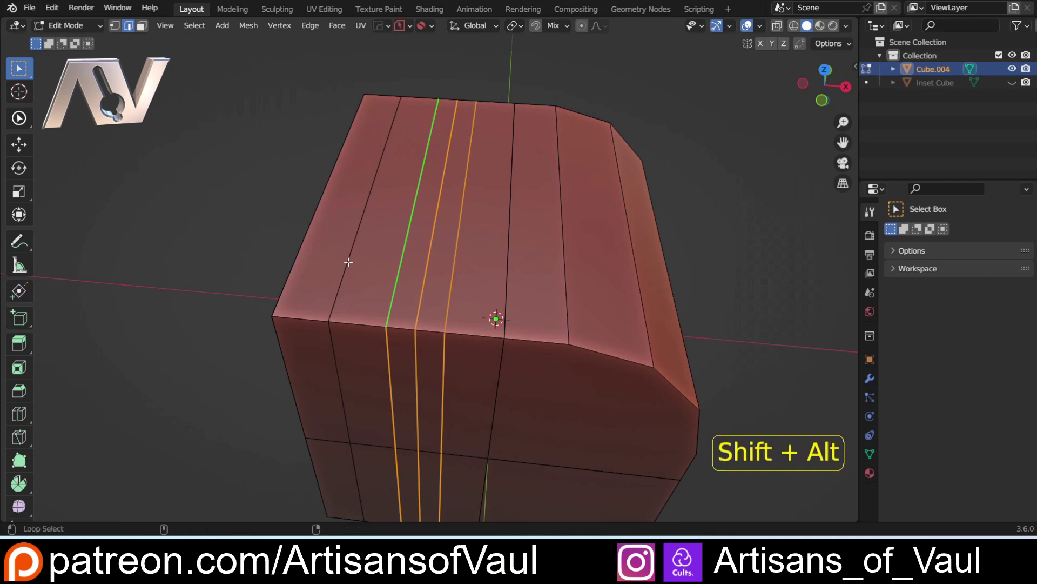
alt+shift+click(348, 262)
Step: Sketch annotation strokes at the central loop and the unbevelled upper corner, undo them and return to box selection
click(18, 241)
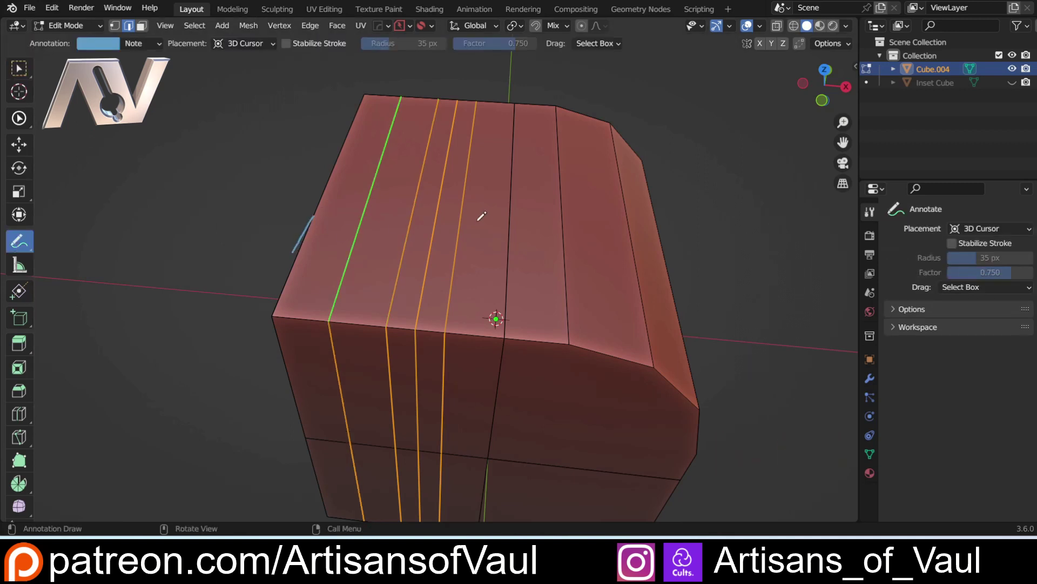
drag(509, 225, 506, 265)
drag(316, 222, 308, 217)
key(ctrl+z)
key(ctrl+shift+z)
middle_drag(301, 278, 325, 214)
mouse_move(317, 216)
mouse_down()
mouse_move(282, 152)
mouse_move(302, 204)
mouse_up()
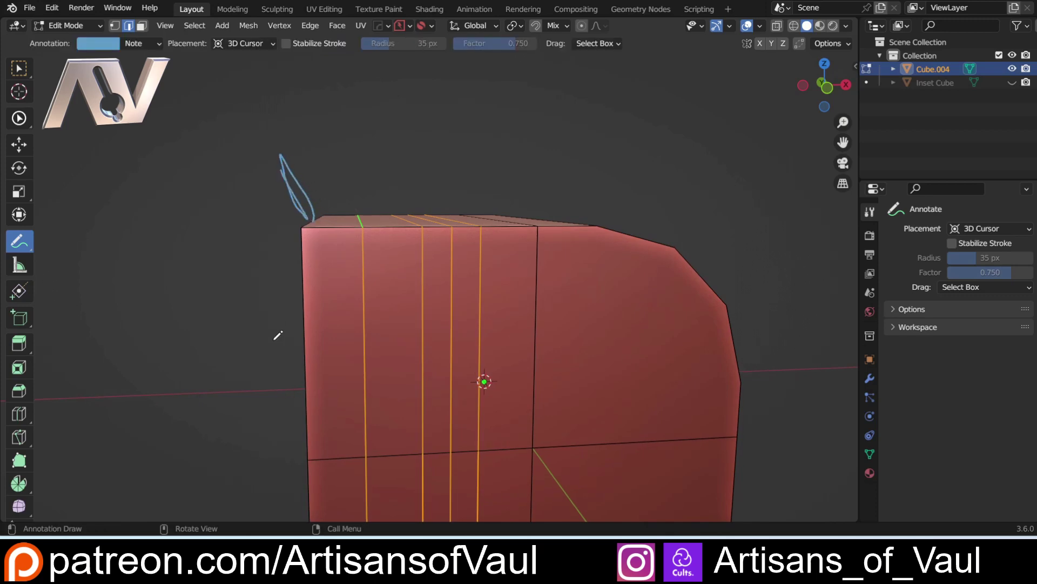
key(ctrl+z)
click(24, 70)
Step: Apply Set Flow to the four selected loops and examine the resulting profile from the front
middle_drag(283, 213, 266, 186)
right_click(305, 197)
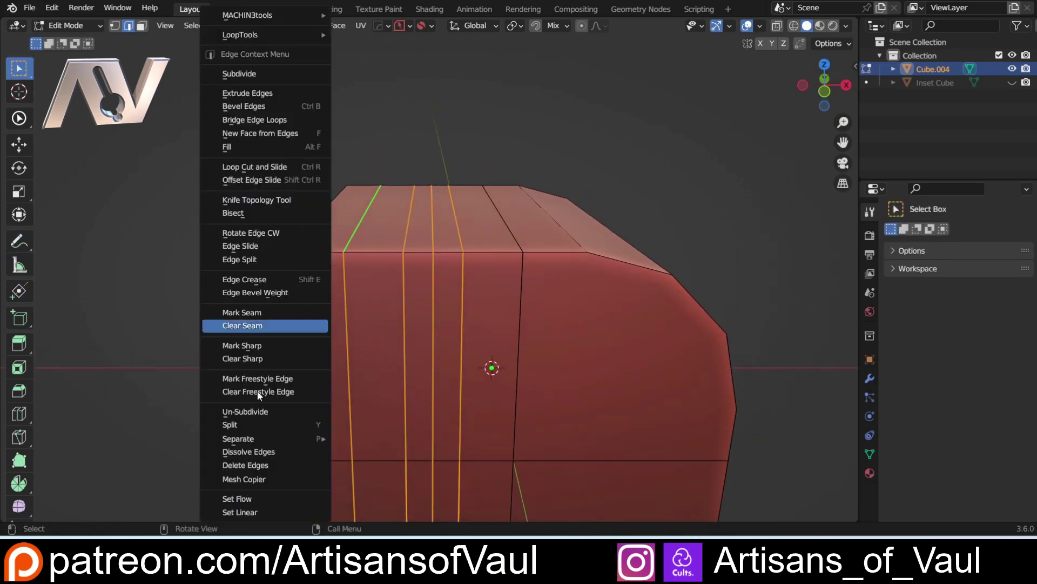
click(246, 499)
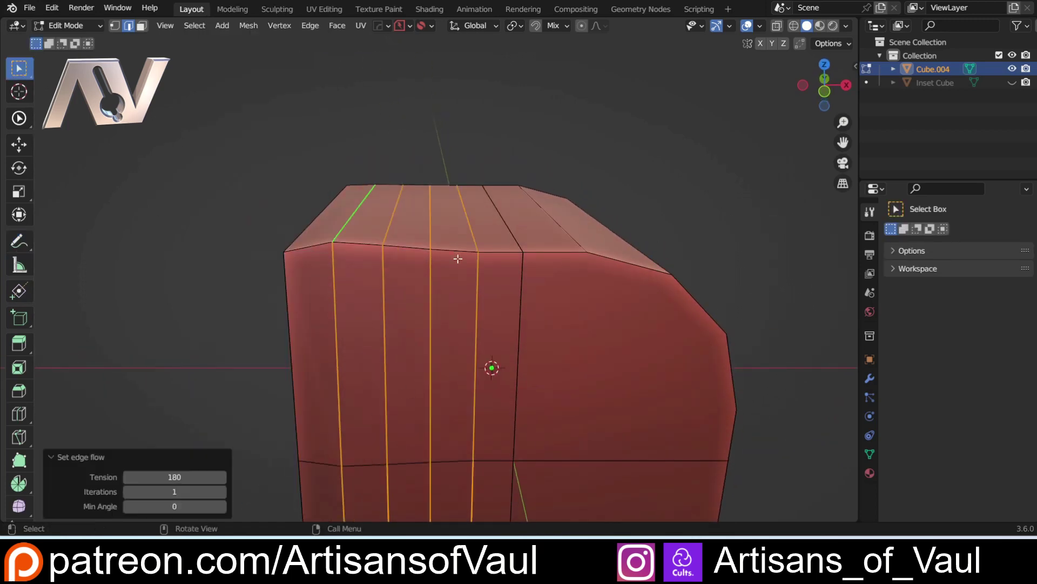
click(824, 93)
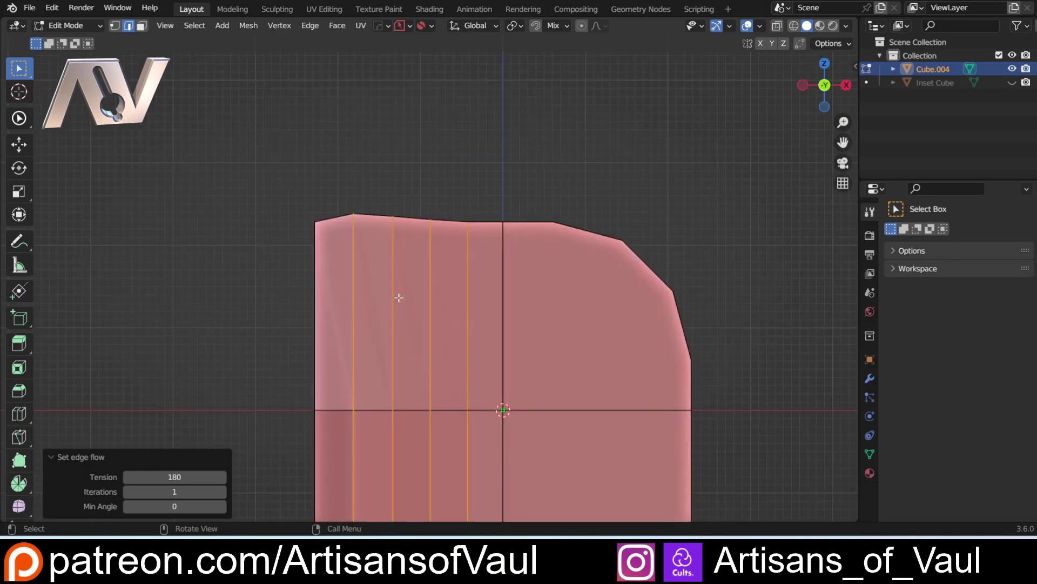
scroll(412, 282, up, 2)
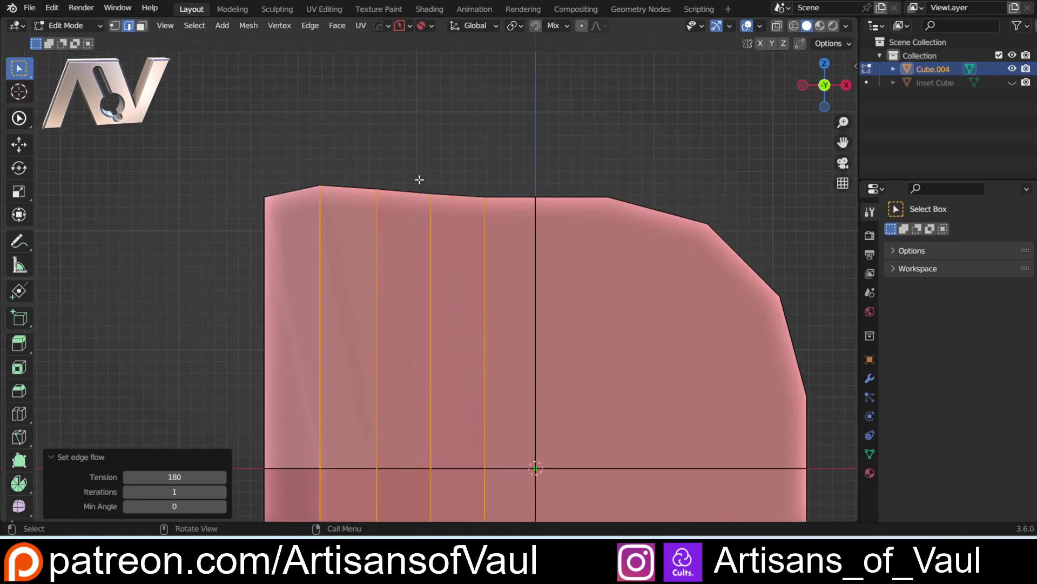
middle_drag(390, 200, 157, 505)
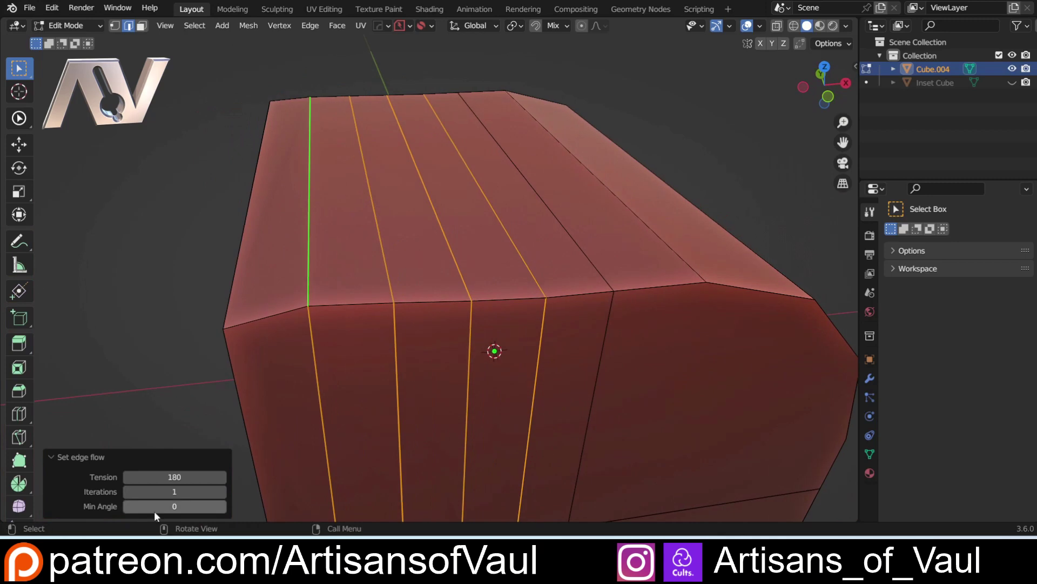
Step: Raise the edge flow's Min Angle to keep the top flat, clear the selection and view the mesh from above
drag(154, 511, 364, 352)
middle_drag(365, 352, 361, 261)
key(alt+a)
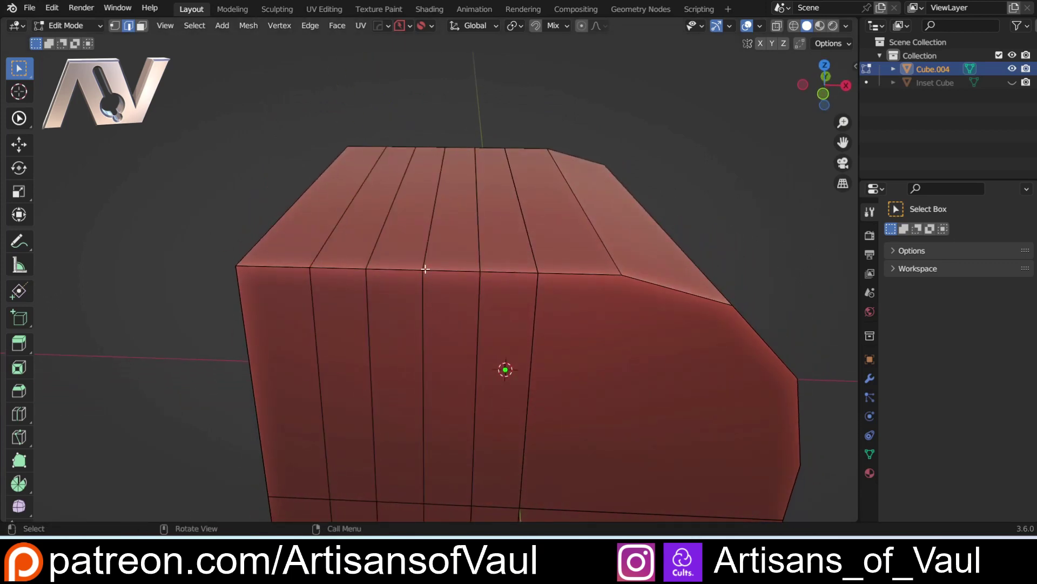
middle_drag(511, 302, 352, 287)
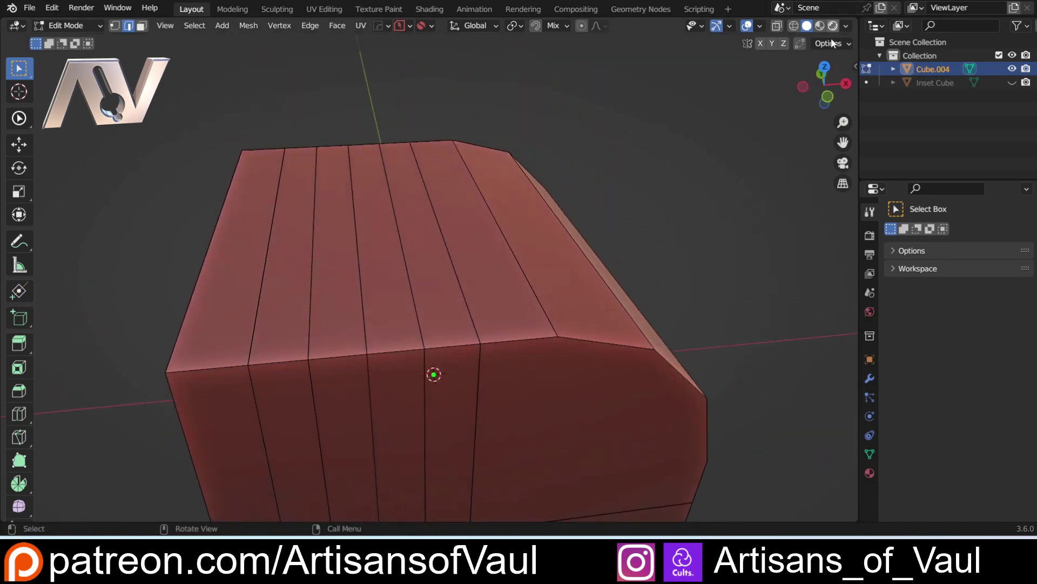
click(824, 70)
scroll(297, 230, down, 2)
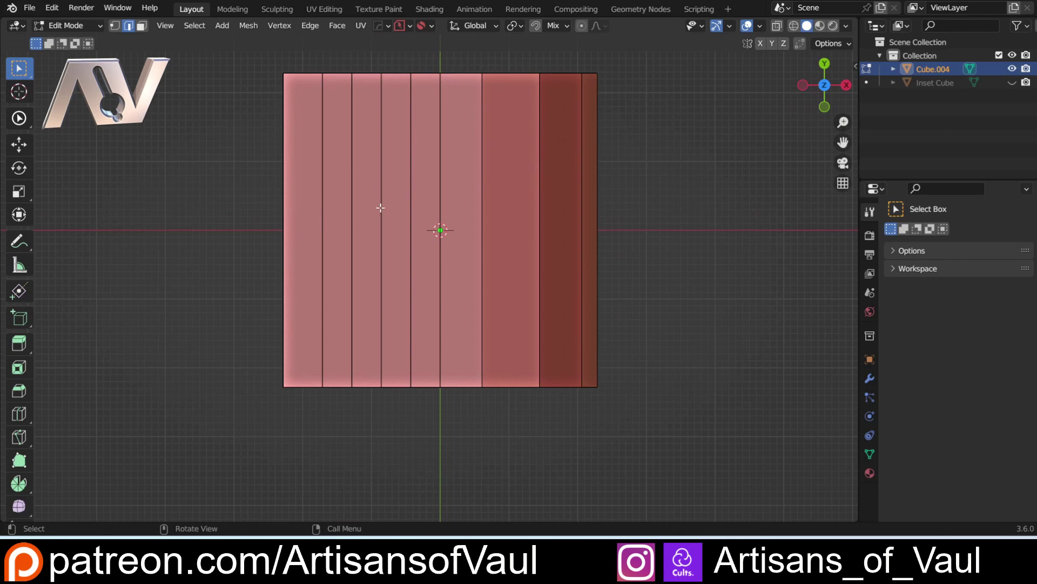
Step: Annotate the gap between the cube's unbevelled edge and the first loop, and undo the annotation together with the last edge flow
click(19, 241)
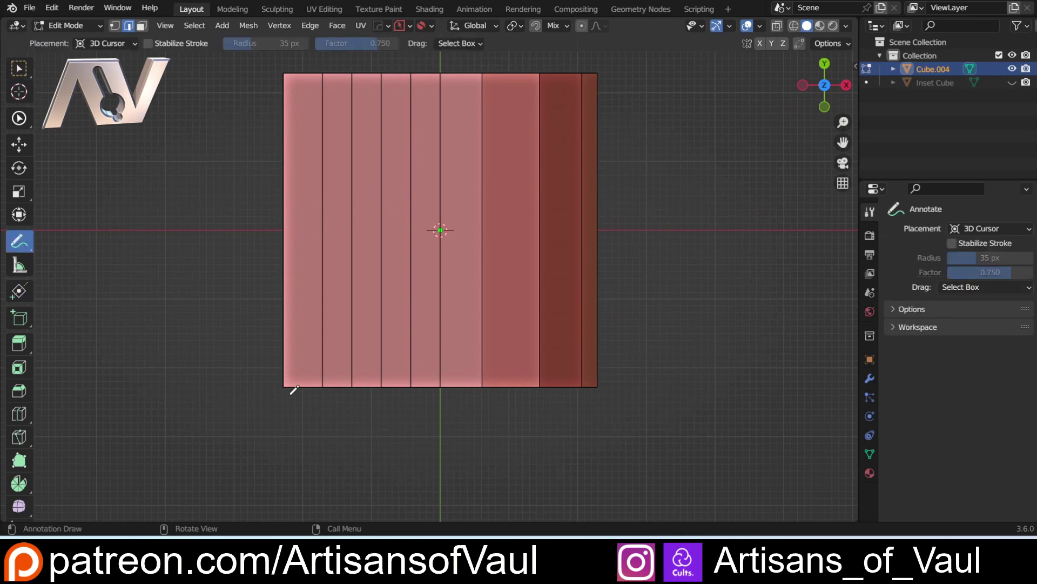
drag(282, 389, 283, 397)
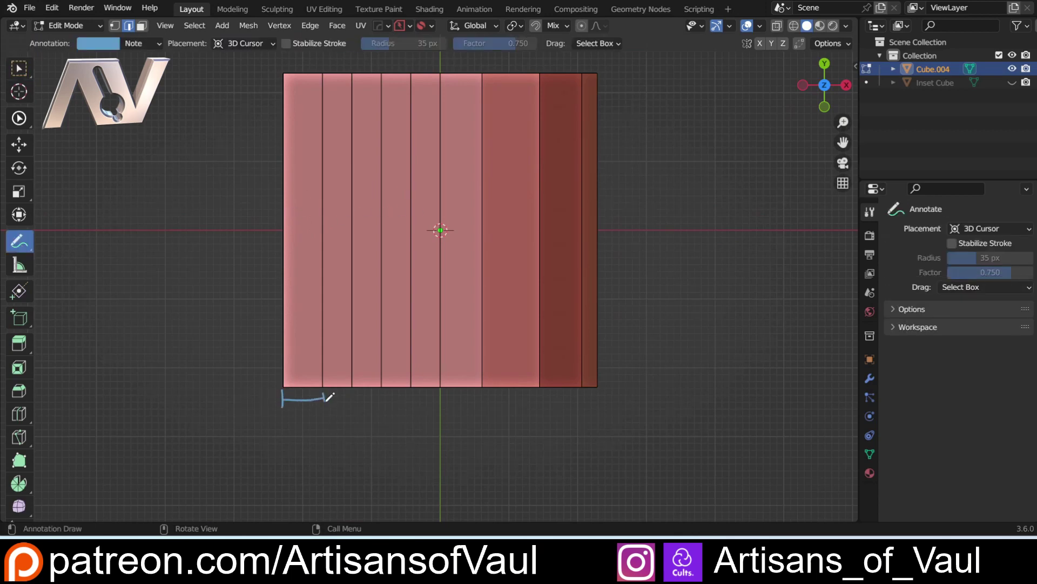
key(ctrl+z)
key(ctrl+z)
key(ctrl+z)
key(ctrl+z)
key(ctrl+z)
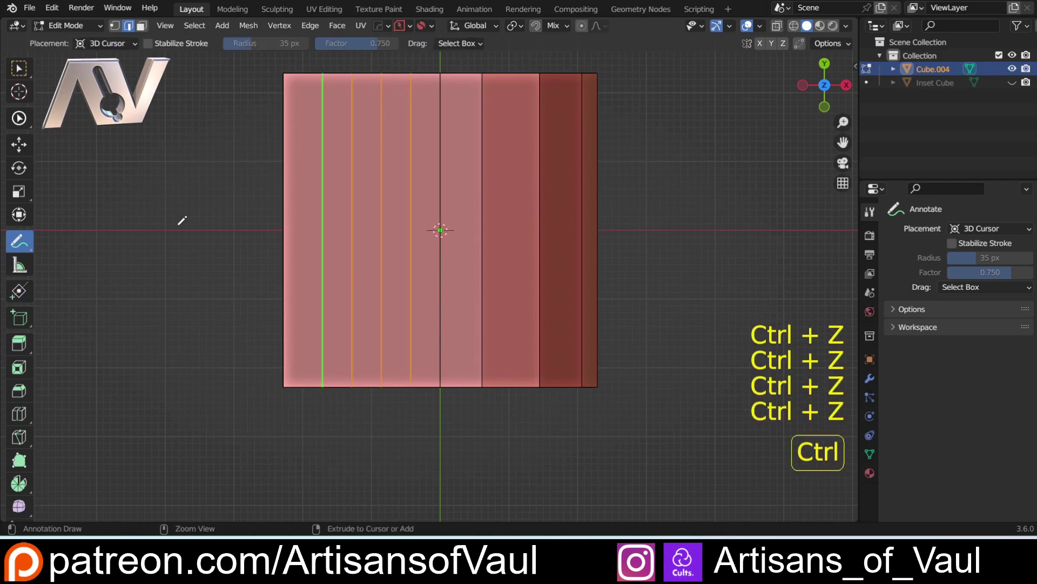
Step: Reapply Set Flow to the four selected loops in edge mode, adjust its Iterations and clear the selection
middle_drag(260, 303, 243, 239)
key(Tab)
click(344, 374)
key(ctrl+e)
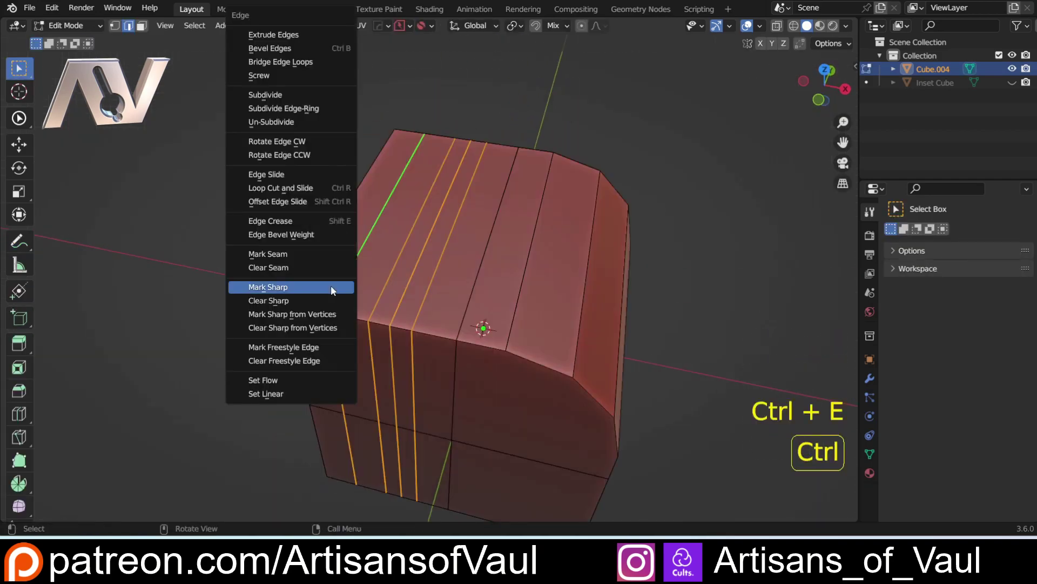
click(303, 380)
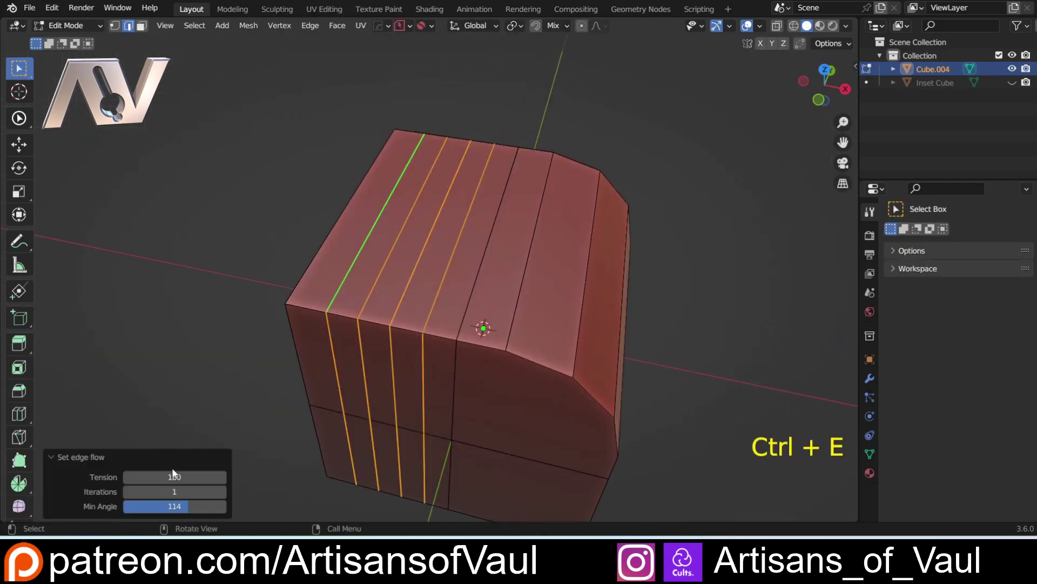
drag(174, 491, 491, 220)
middle_drag(351, 411, 405, 290)
scroll(488, 349, down, 2)
shift+middle_drag(544, 317, 372, 331)
click(189, 235)
Step: Run Clean Mesh on the cube to dissolve the redundant flat loops and clear the selection
middle_drag(189, 234, 293, 307)
shift+middle_drag(471, 333, 318, 287)
scroll(361, 315, up, 2)
key(q)
mouse_move(317, 288)
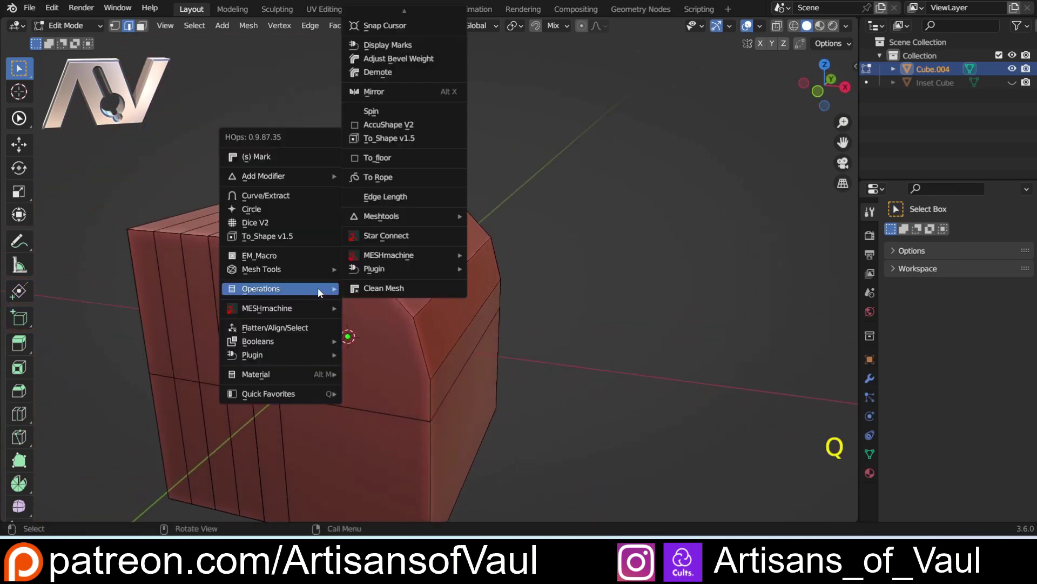
click(380, 288)
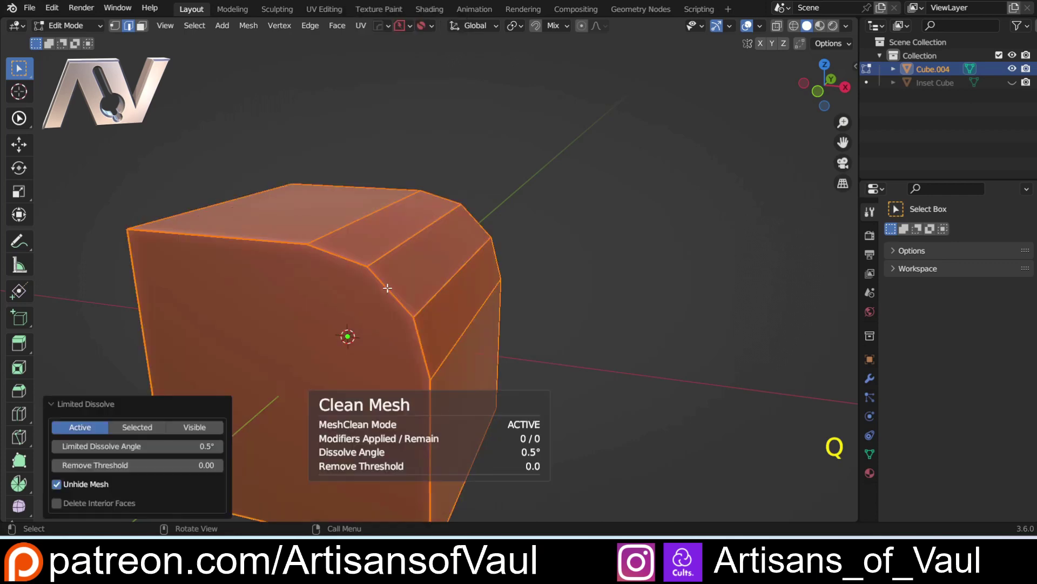
click(482, 129)
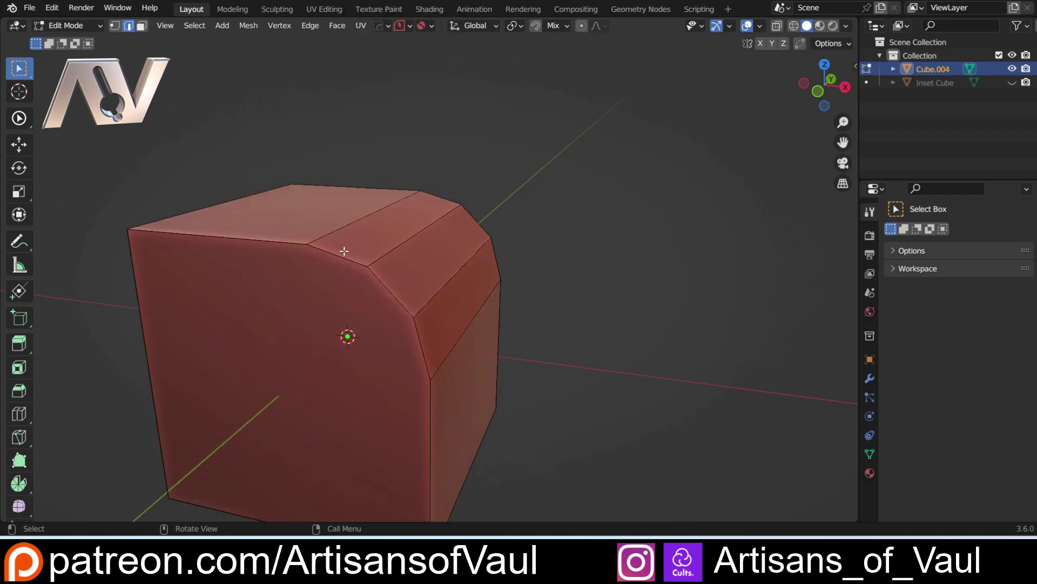
Step: Select the short end edges of the three bevel faces on both sides of the cube and subdivide them with one cut
middle_drag(413, 194, 359, 289)
scroll(459, 299, up, 2)
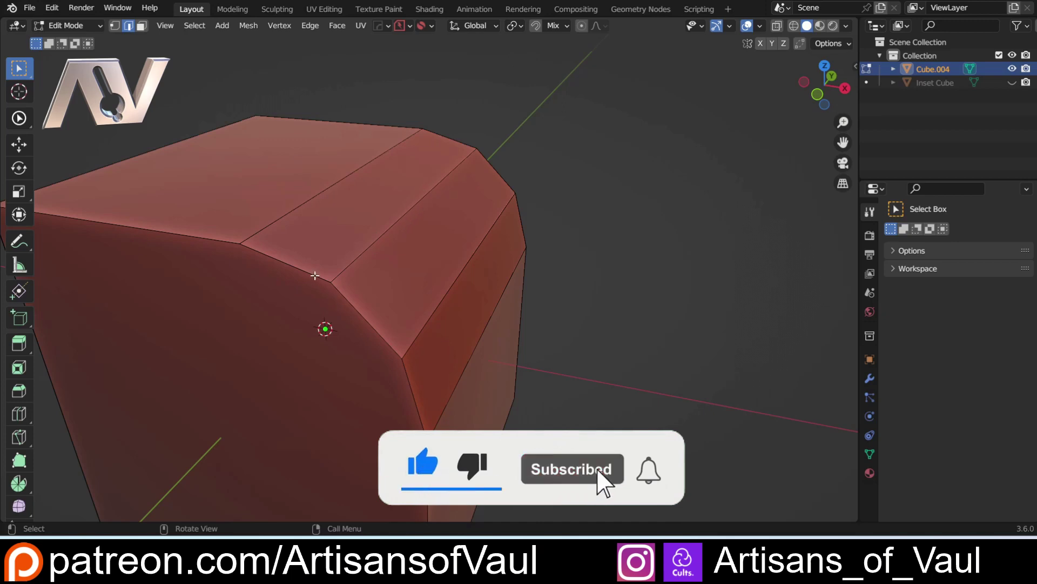
click(311, 273)
shift+click(448, 138)
shift+click(489, 163)
shift+click(382, 333)
shift+click(413, 385)
shift+click(524, 216)
key(ctrl+e)
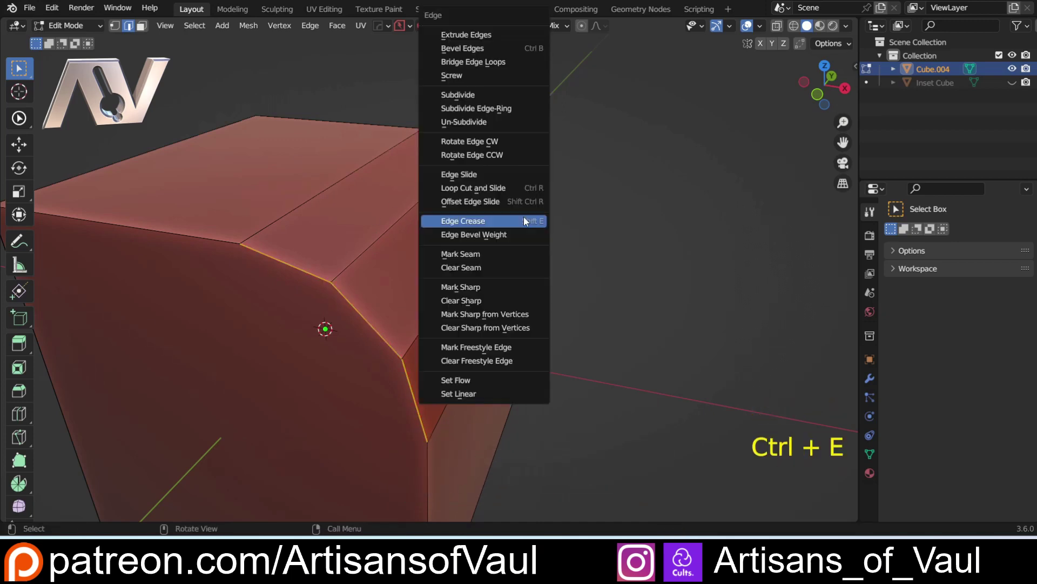
click(471, 96)
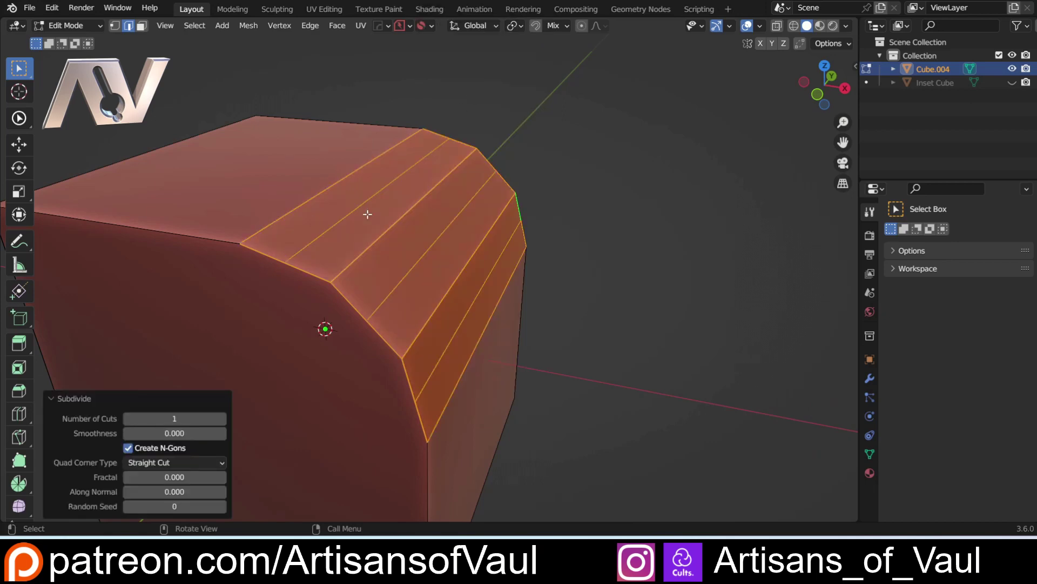
Step: Clear the selection and examine the subdivided bevel's profile from the front
middle_drag(304, 239, 319, 241)
key(alt+a)
middle_drag(369, 322, 395, 296)
click(822, 87)
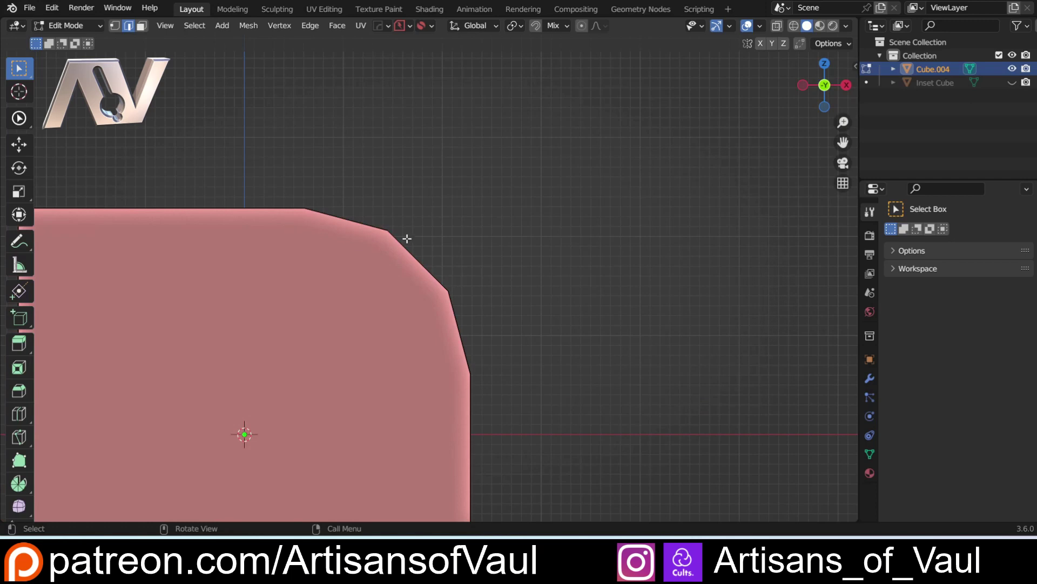
middle_drag(409, 230, 398, 248)
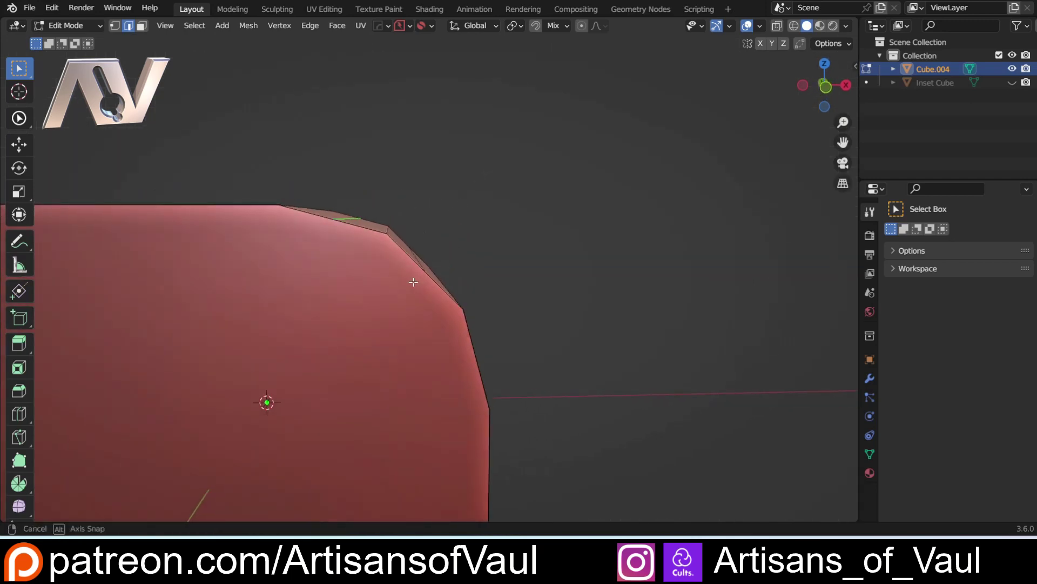
Step: Select the five inner lengthwise edges of the bevel, including the original and the newly subdivided ones
middle_drag(407, 285, 584, 260)
shift+click(371, 205)
shift+click(396, 227)
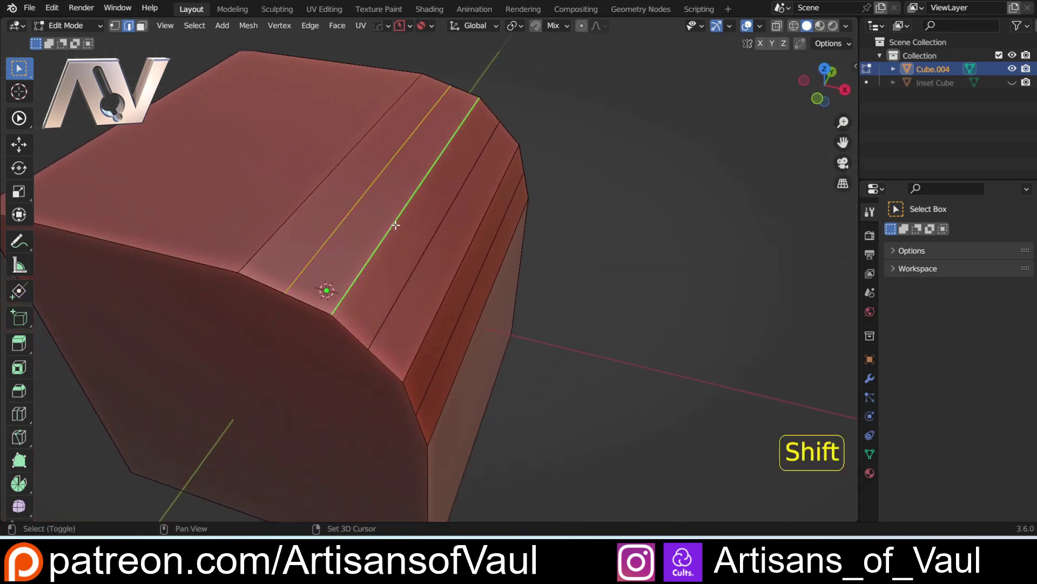
shift+click(416, 243)
shift+click(455, 283)
shift+click(462, 311)
middle_drag(455, 406, 450, 393)
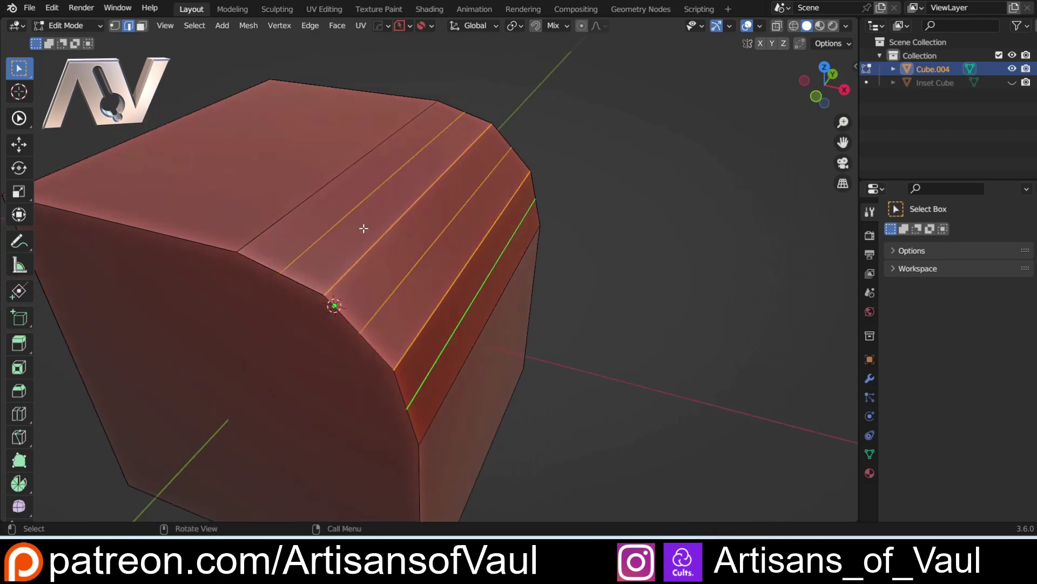
Step: Apply Set Flow to the five selected bevel edges with Min Angle 0 and view the profile from the front
middle_drag(335, 348, 356, 324)
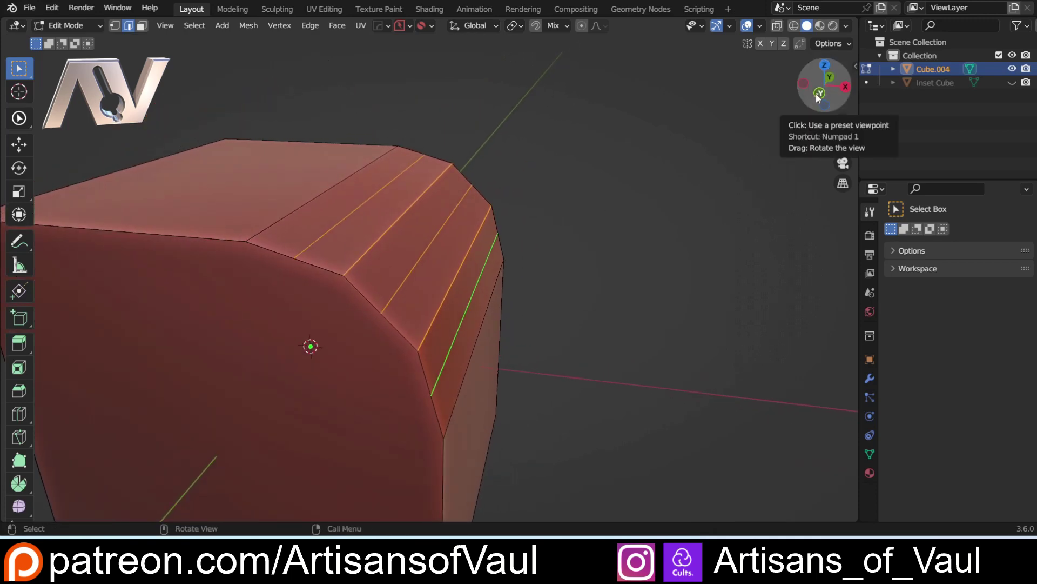
middle_drag(586, 186, 504, 195)
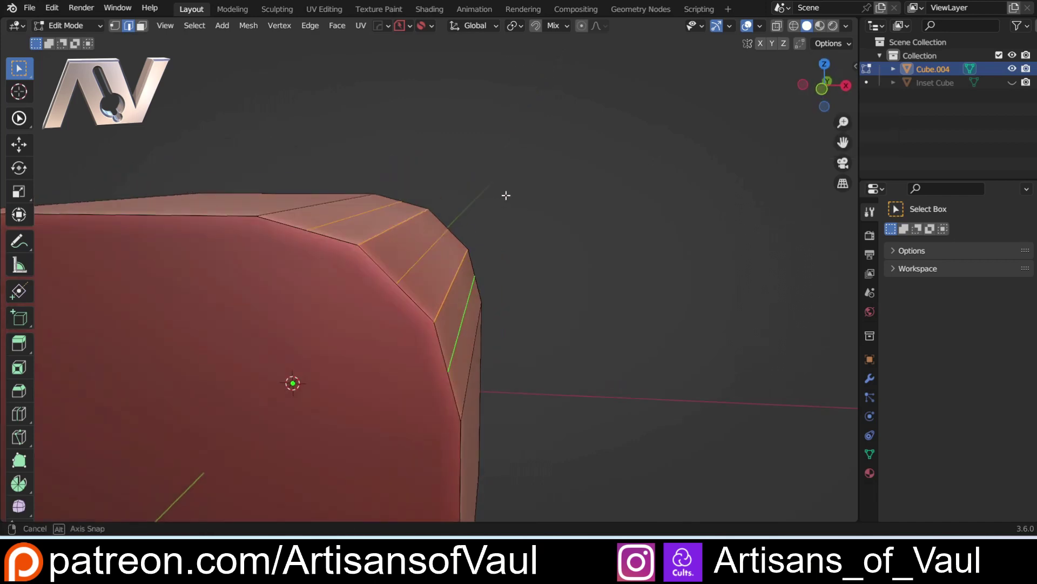
right_click(706, 212)
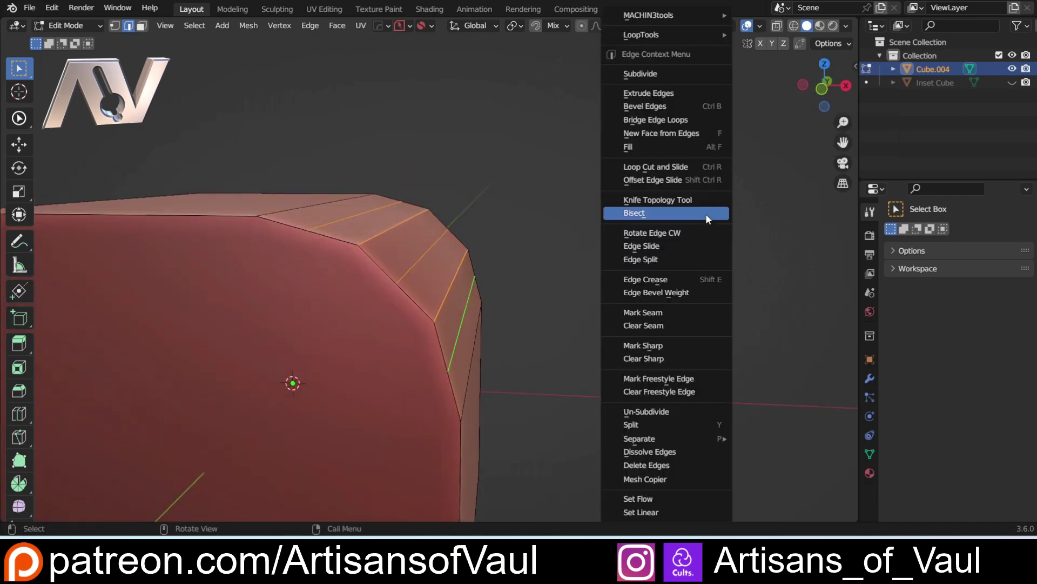
click(670, 497)
drag(187, 506, 83, 507)
click(822, 89)
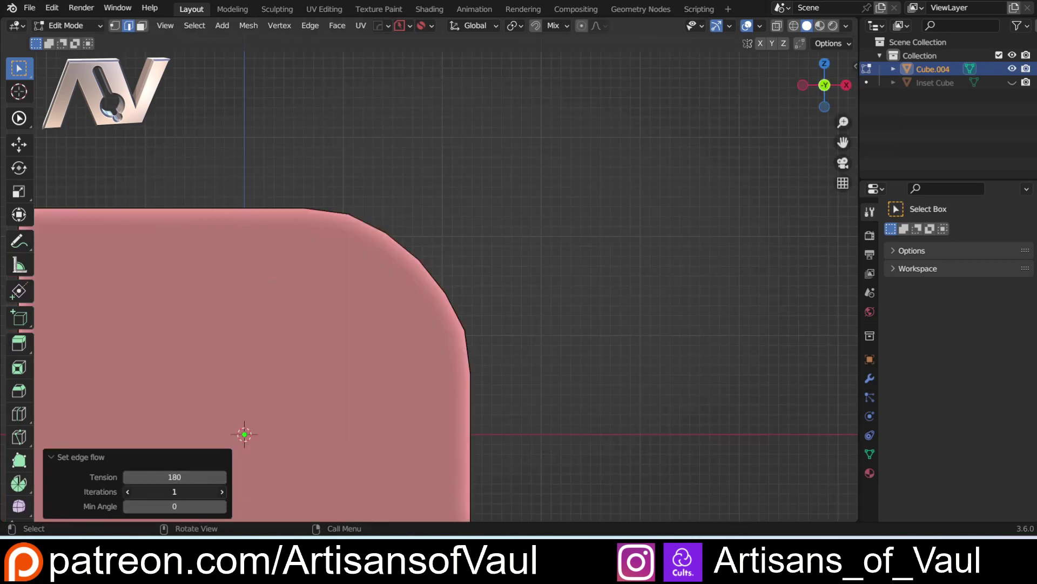
Step: Set the edge flow's Iterations to 9 and clear the selection to inspect the rounded bevel
drag(174, 491, 458, 221)
mouse_move(211, 491)
mouse_down()
mouse_move(563, 232)
mouse_move(579, 234)
mouse_move(213, 490)
mouse_up()
middle_drag(496, 201, 427, 284)
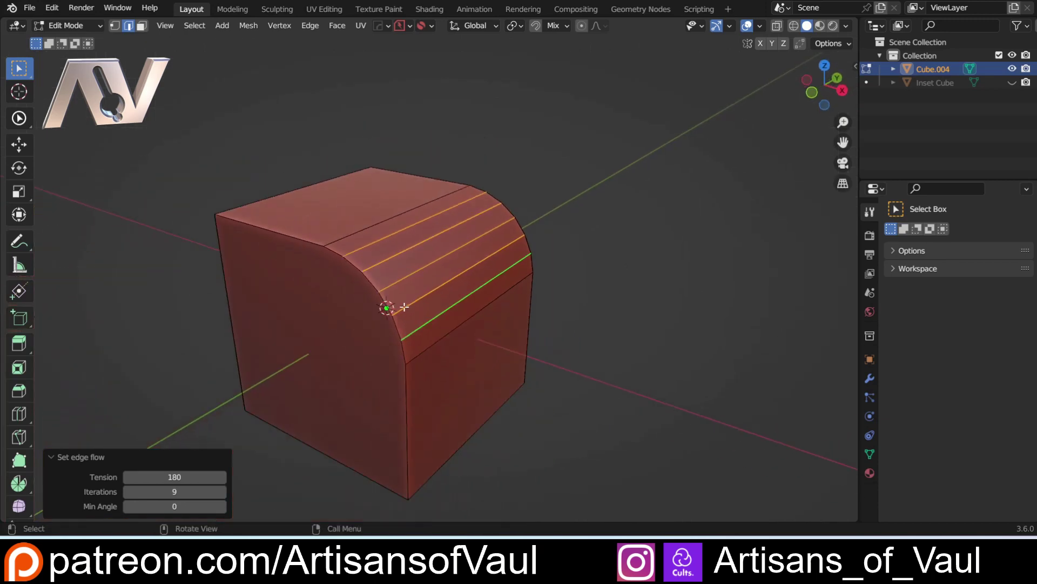
click(619, 325)
scroll(381, 238, up, 2)
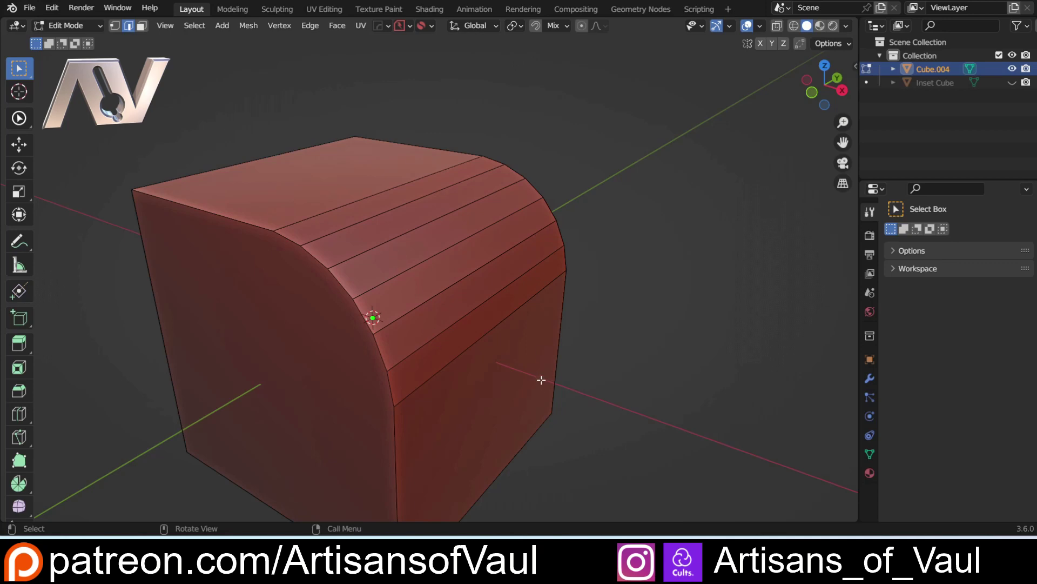
Step: Undo the edge flow and the subdivision of the bevel
key(ctrl+z)
key(ctrl+z)
key(ctrl+z)
key(ctrl+z)
key(ctrl+z)
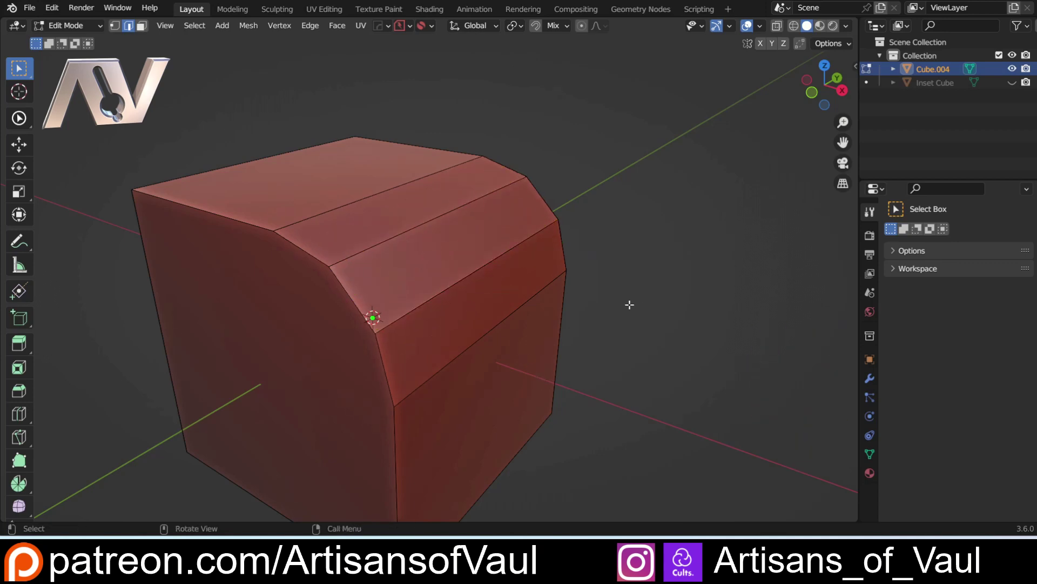
Step: Select the three bevel faces in face mode and rebuild them with Refuse, increasing the number of segments for a smoother curve
key(Tab)
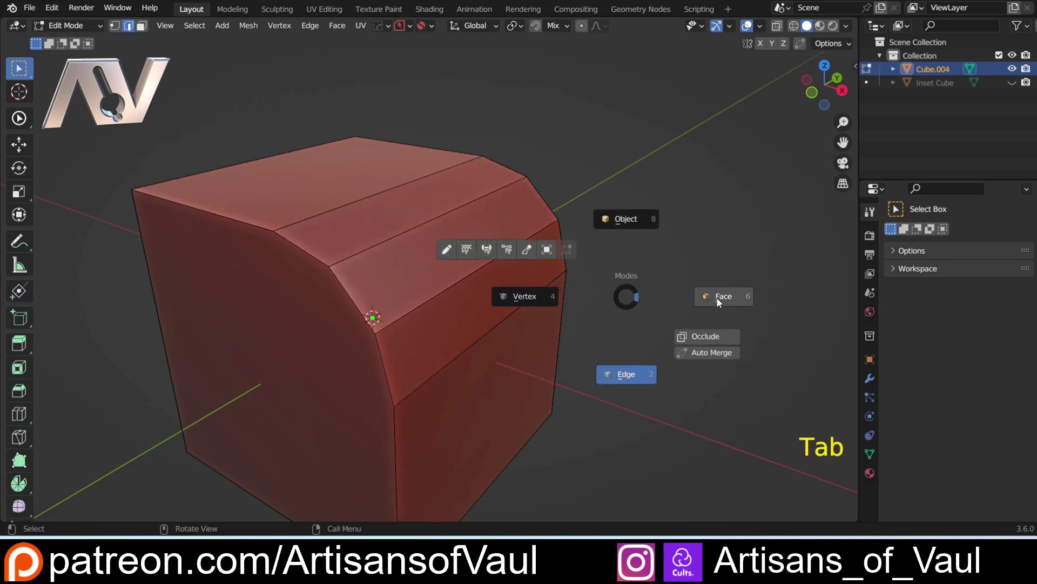
click(720, 302)
click(406, 208)
shift+click(426, 264)
shift+click(440, 309)
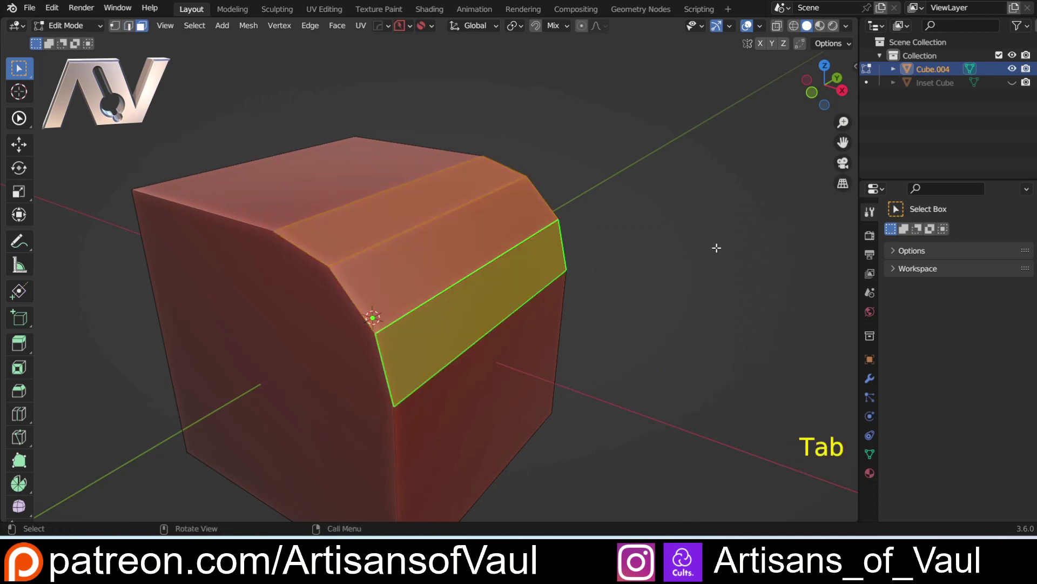
key(y)
click(722, 250)
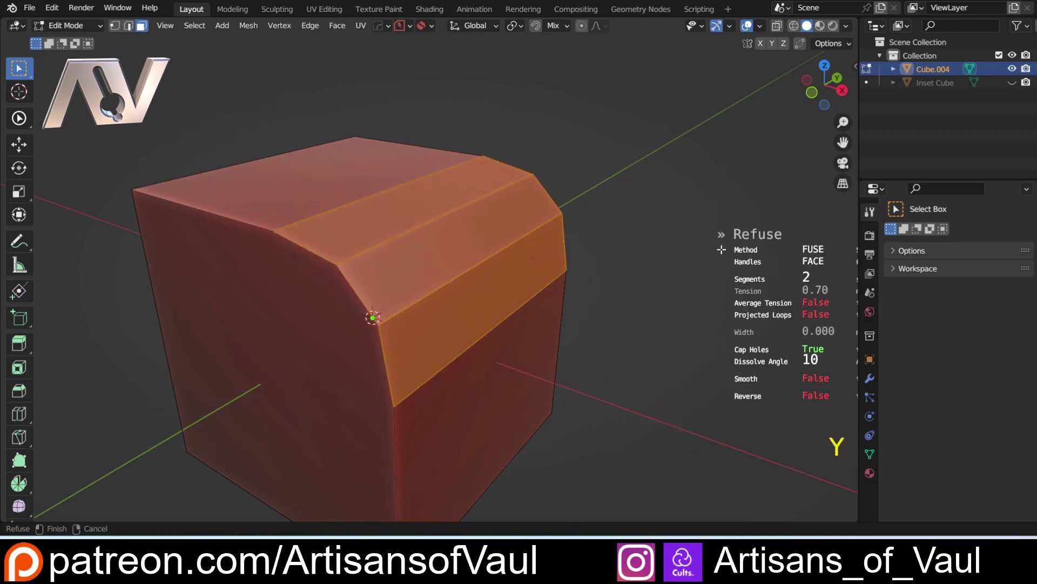
scroll(697, 255, up, 6)
scroll(698, 256, up, 1)
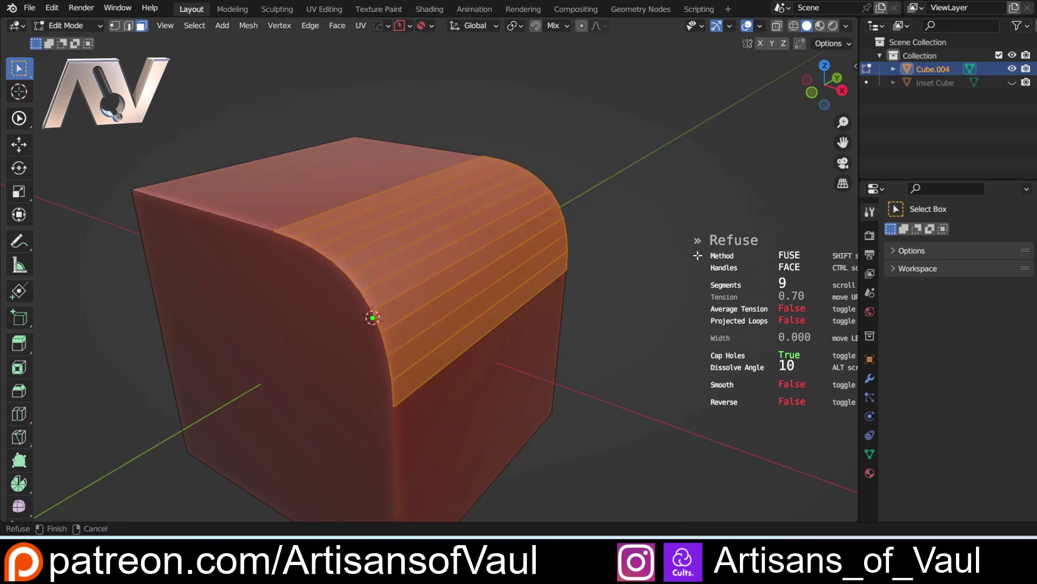
scroll(697, 256, up, 1)
click(698, 255)
Step: Return to Object Mode, unhide the Inset Cube object and clear the selection
scroll(488, 269, down, 2)
middle_drag(487, 269, 487, 231)
key(Tab)
click(489, 153)
scroll(549, 282, down, 4)
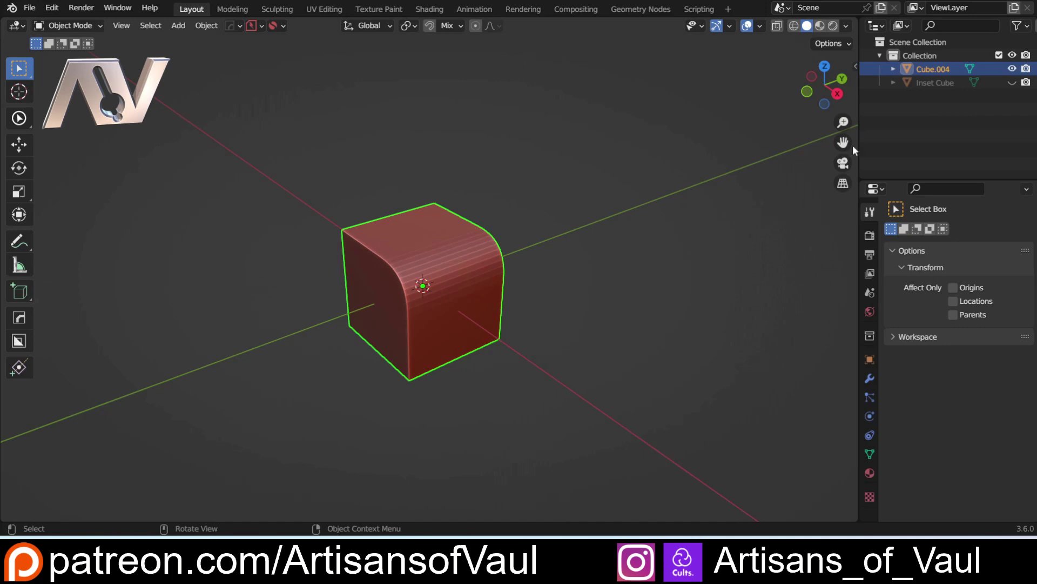
click(1012, 82)
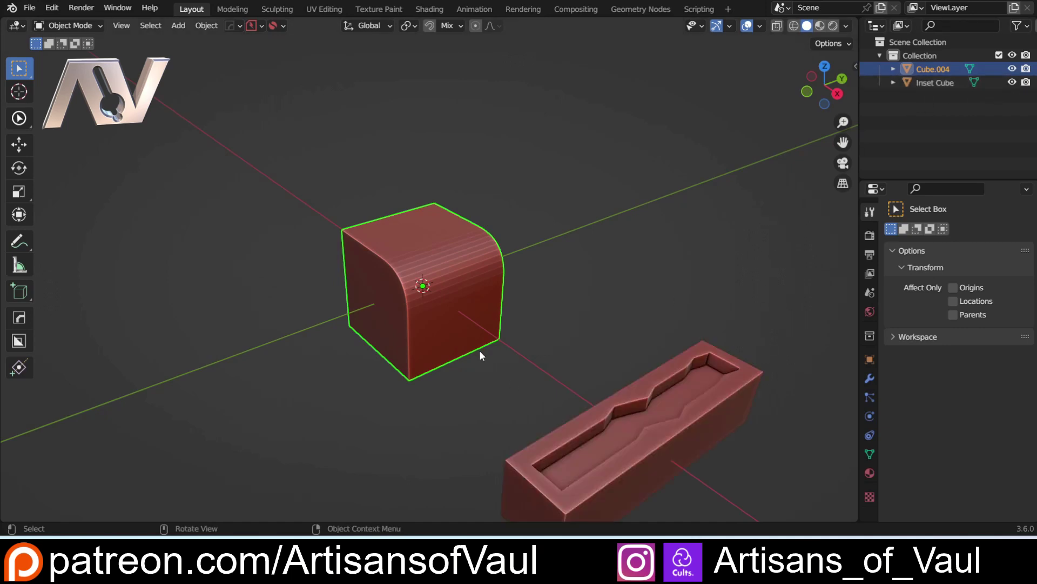
middle_drag(483, 357, 207, 310)
click(403, 292)
Step: Select the Inset Cube and enter Edit Mode with edge selection
scroll(245, 279, up, 2)
shift+middle_drag(351, 250, 334, 269)
shift+middle_drag(308, 285, 453, 295)
scroll(453, 295, up, 2)
shift+middle_drag(573, 378, 482, 345)
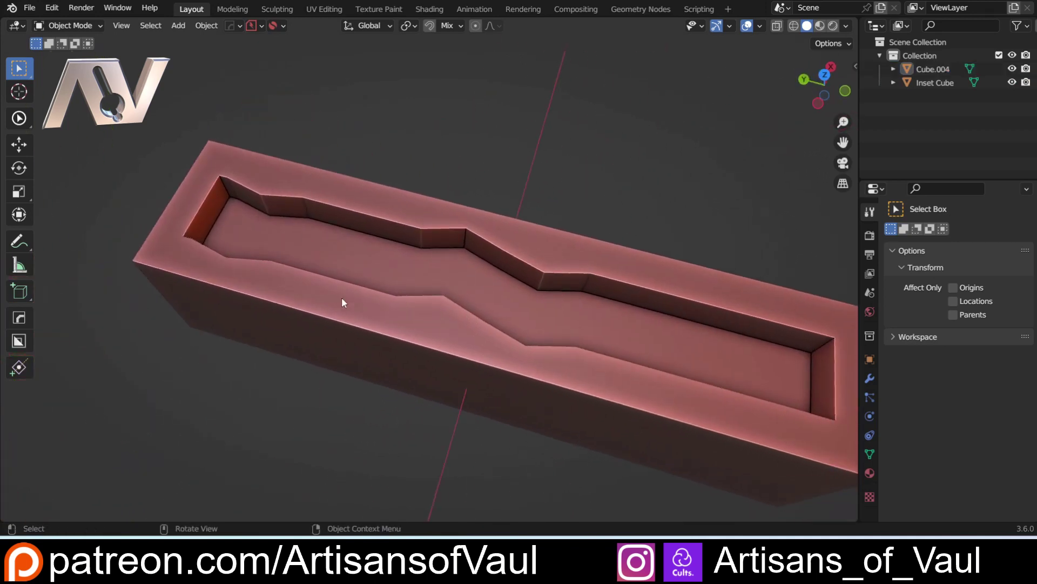
middle_drag(336, 298, 379, 260)
click(378, 264)
key(Tab)
click(379, 330)
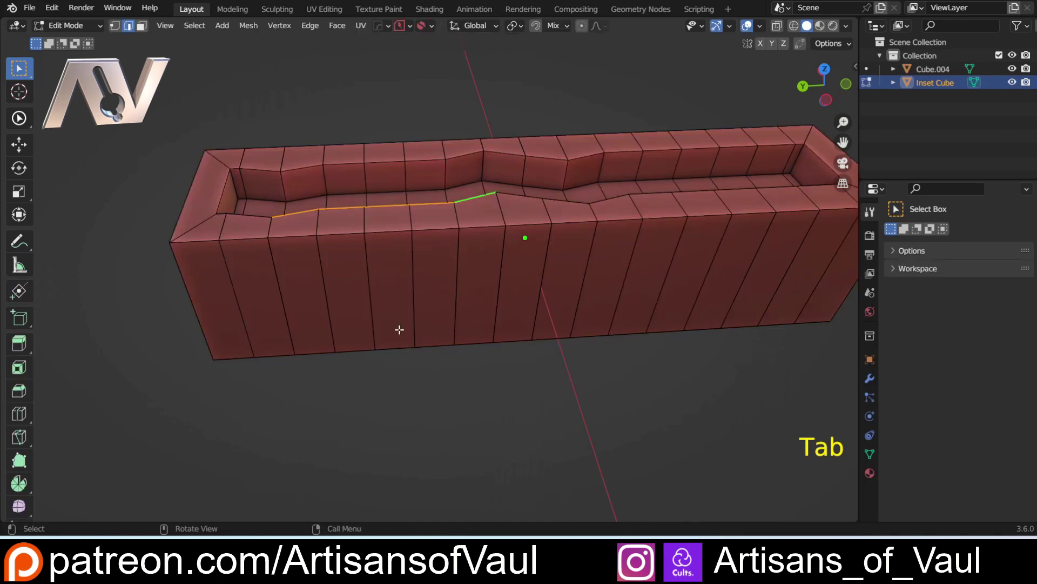
Step: Select the full bottom and top edge paths along the recess's far zigzag wall using shortest path
middle_drag(387, 308, 318, 279)
shift+middle_drag(318, 278, 234, 250)
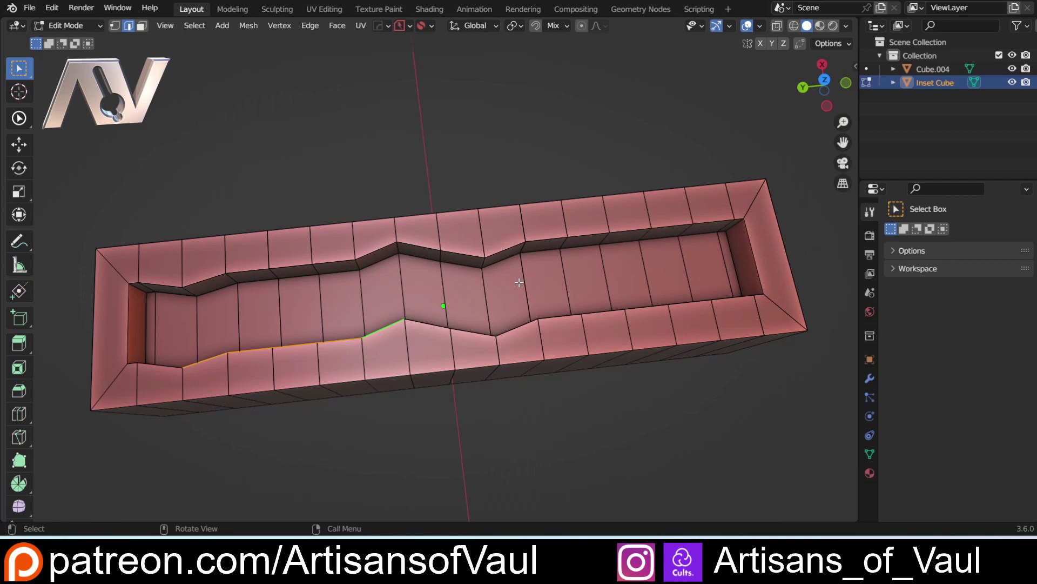
middle_drag(336, 302, 245, 266)
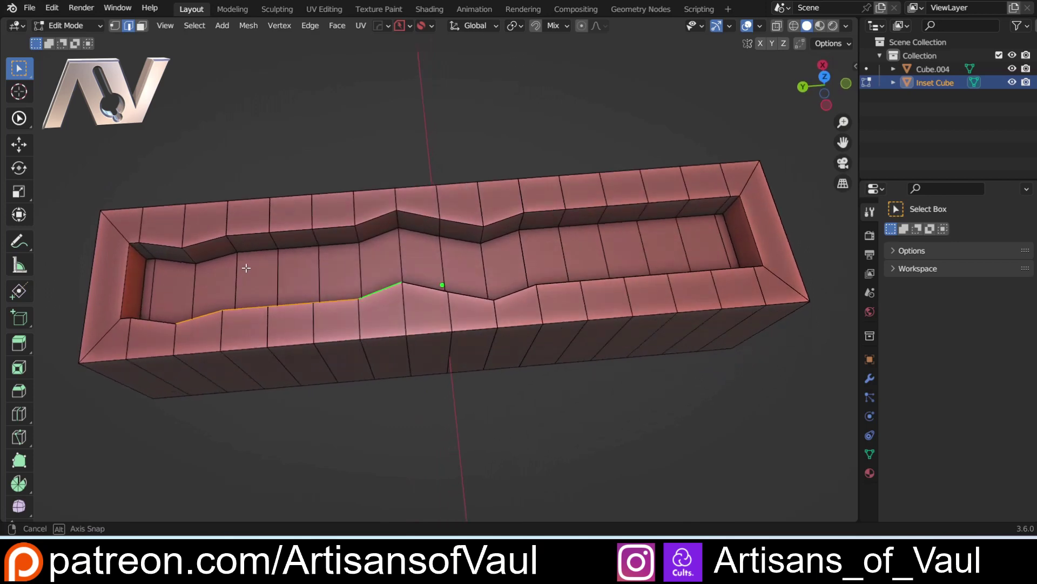
click(150, 259)
ctrl+click(699, 220)
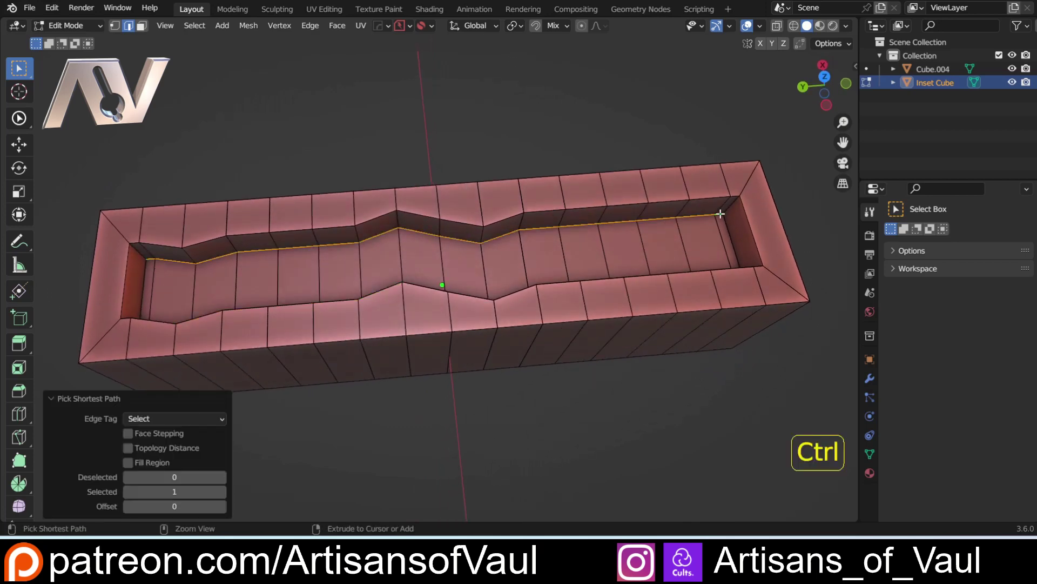
shift+click(736, 193)
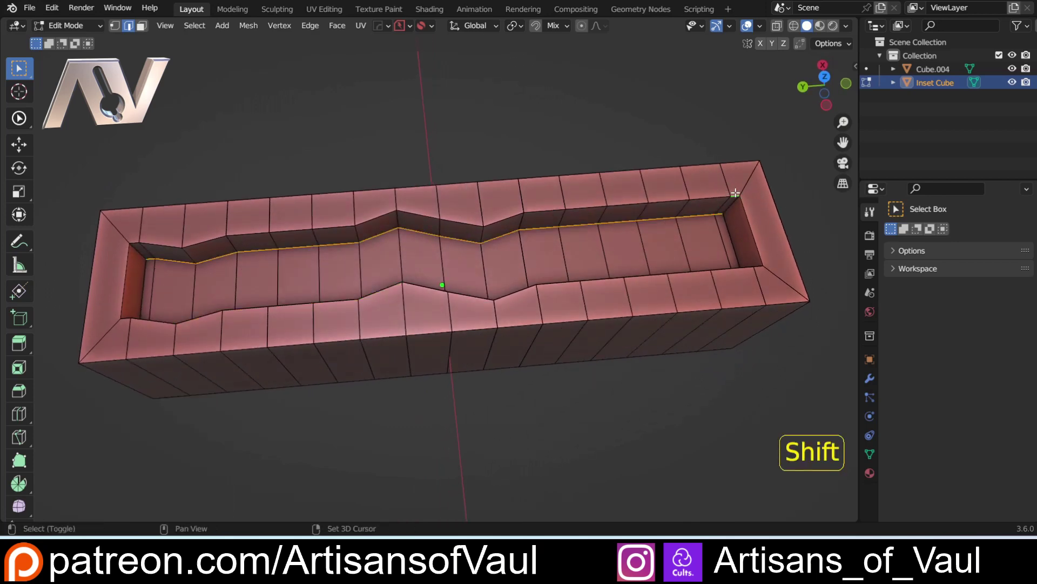
ctrl+shift+click(139, 244)
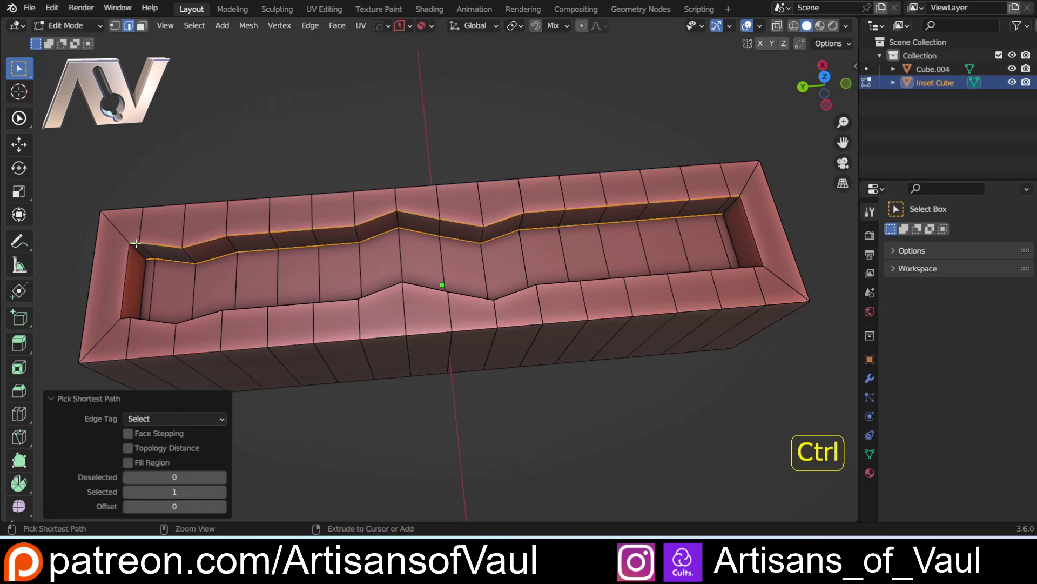
Step: Try aligning the selected recess wall edges in top view with MACHIN3 Align, using World space, X axis and Max, and undo it
click(825, 78)
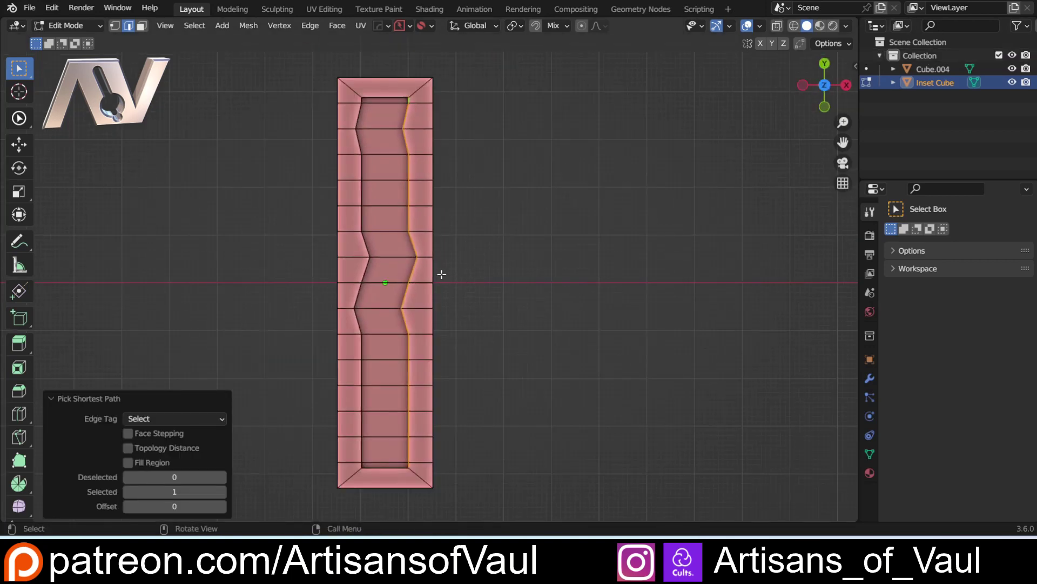
scroll(435, 274, up, 1)
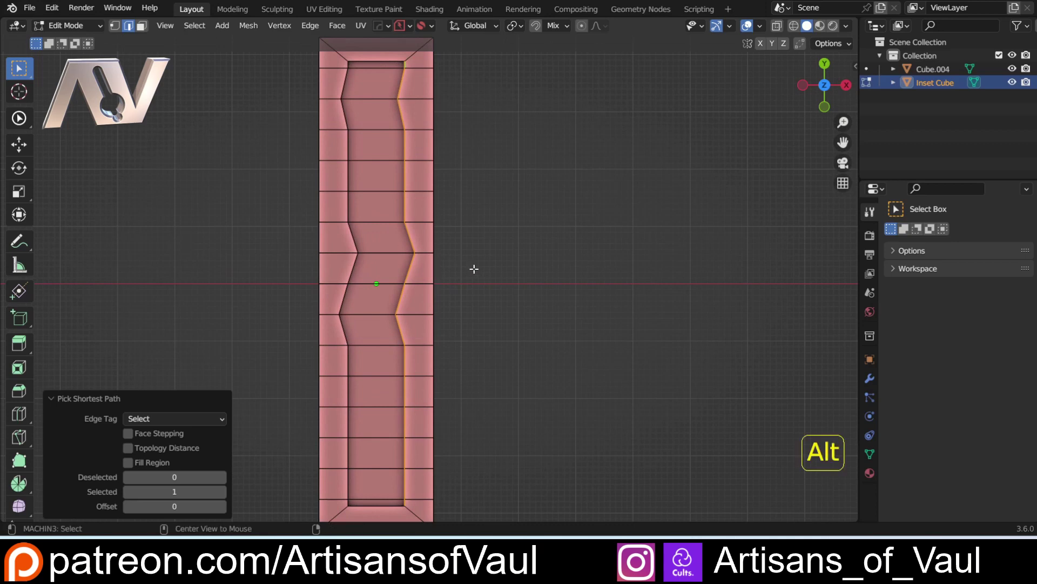
key(alt+a)
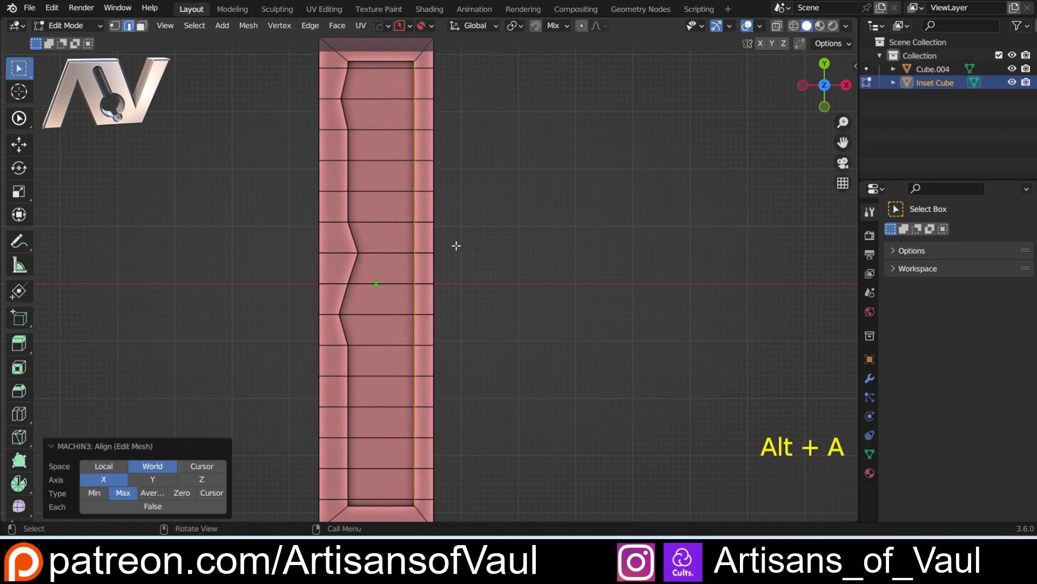
key(ctrl+z)
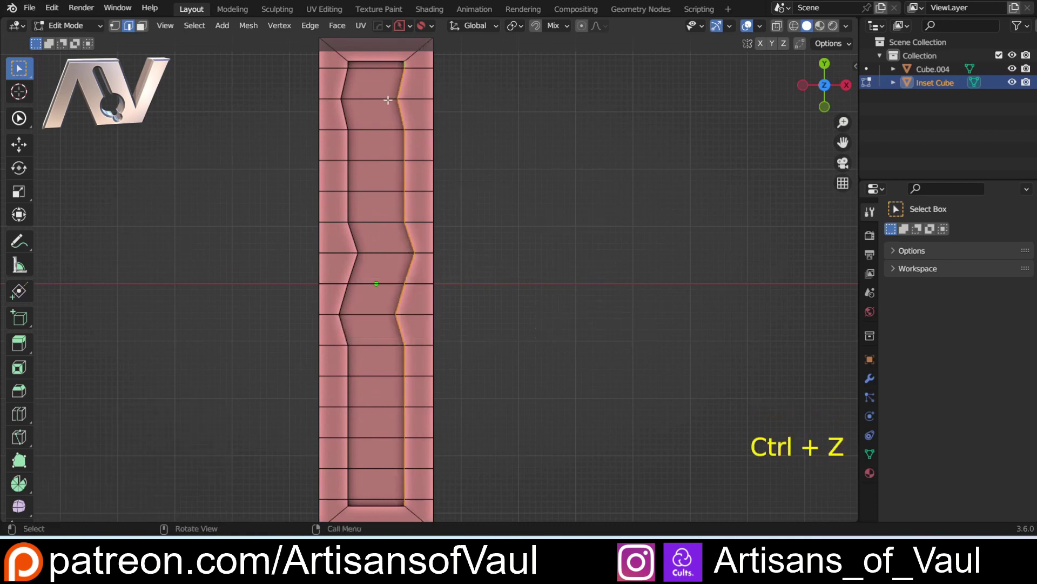
Step: Mark the outermost zigzag corner of the selected wall with an annotation dot, remove it and return to box selection
click(19, 241)
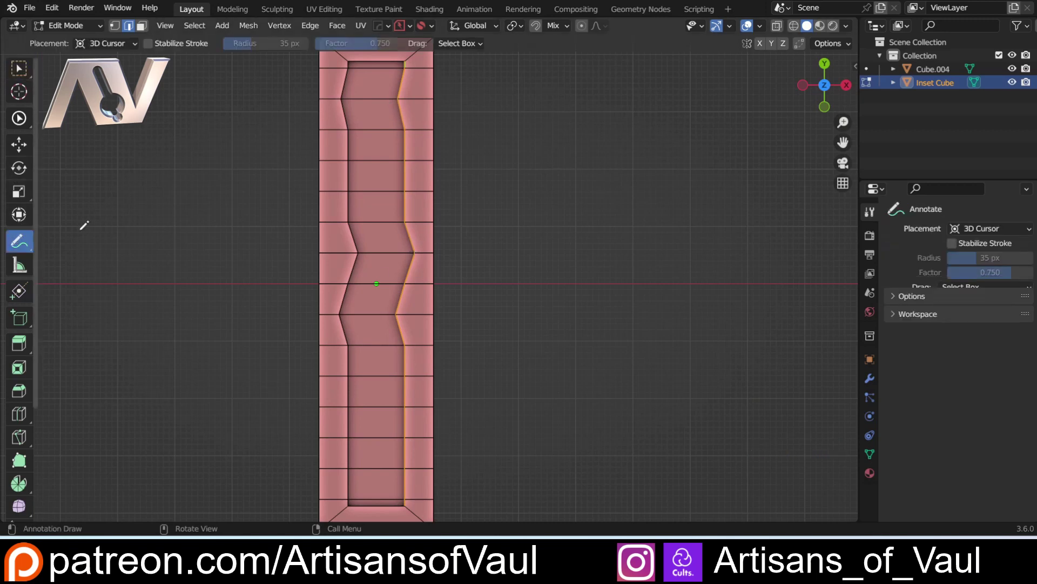
click(414, 253)
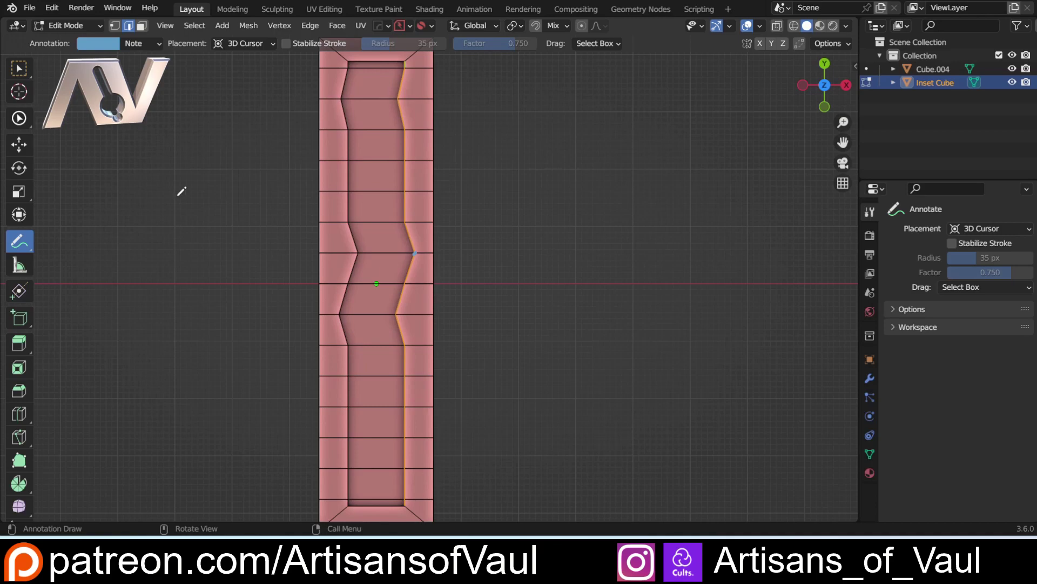
key(ctrl+z)
click(21, 70)
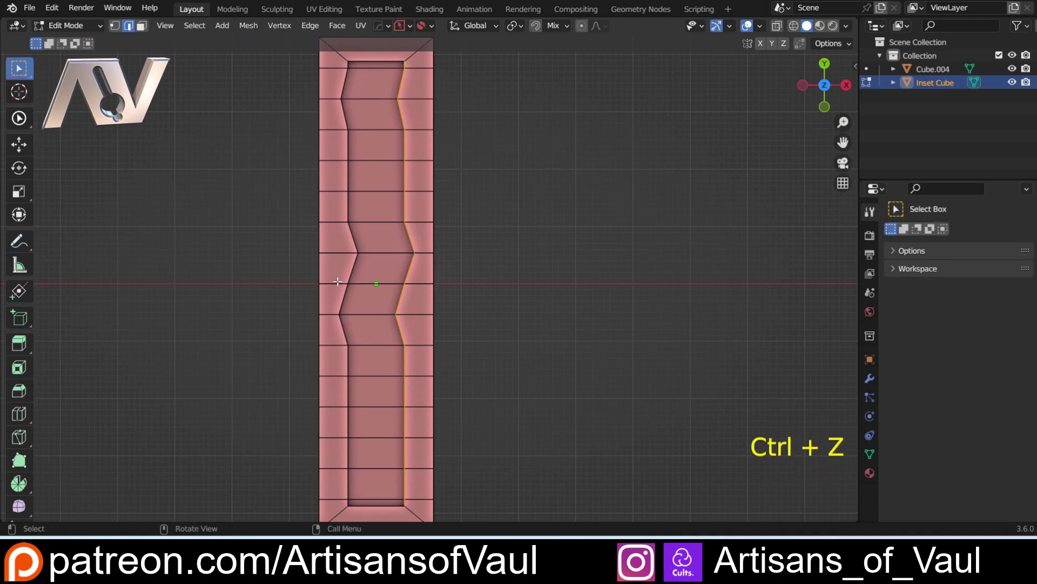
Step: Try another MACHIN3 Align on the selected wall edges and undo it
key(alt+a)
click(518, 289)
key(ctrl+z)
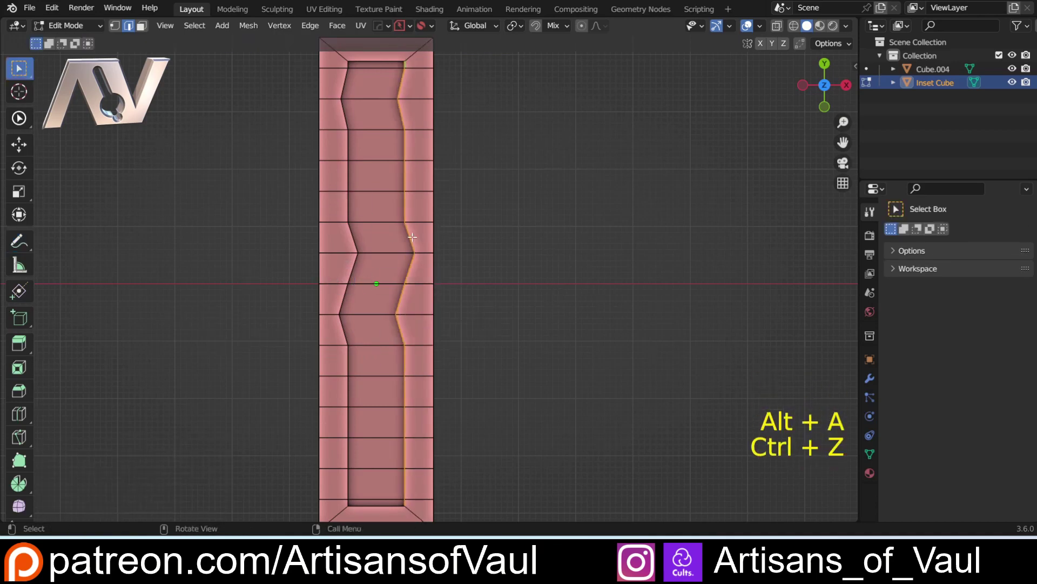
Step: Straighten the whole selected zigzag wall with Set Linear in top view and undo the operation
middle_drag(399, 225, 489, 186)
shift+middle_drag(354, 218, 362, 244)
click(825, 75)
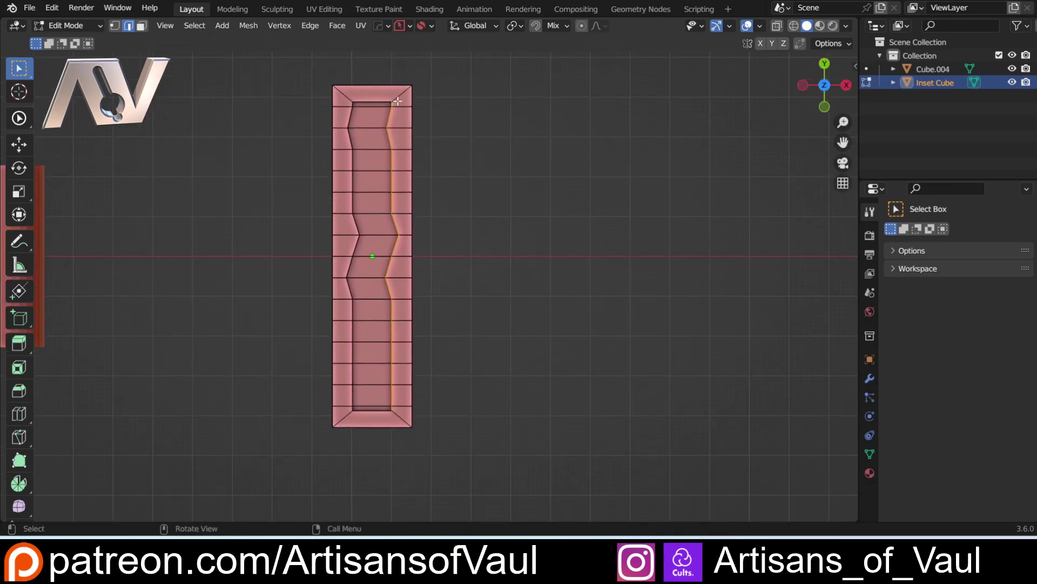
scroll(390, 414, up, 2)
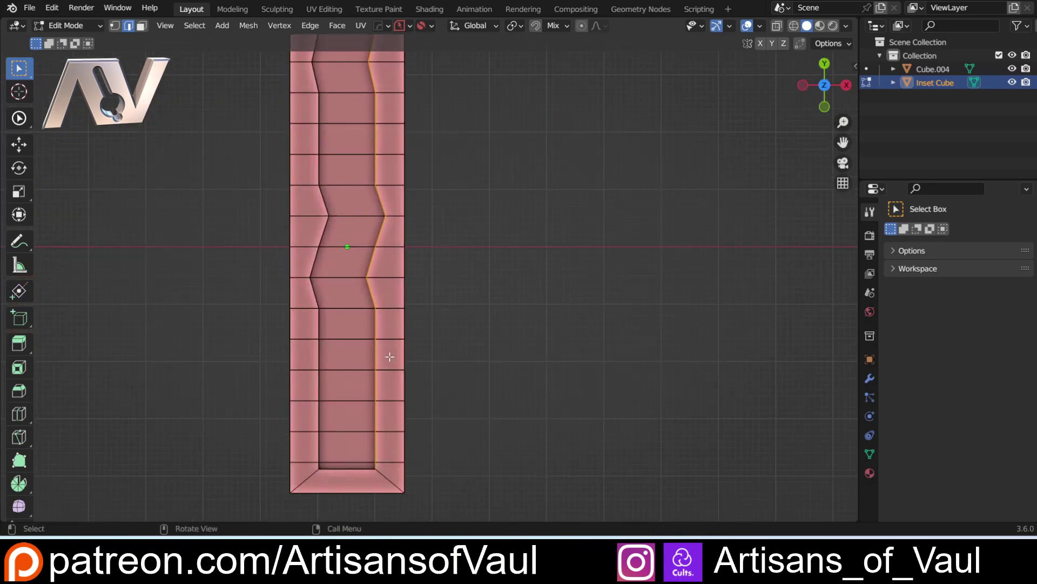
scroll(395, 306, down, 1)
right_click(500, 510)
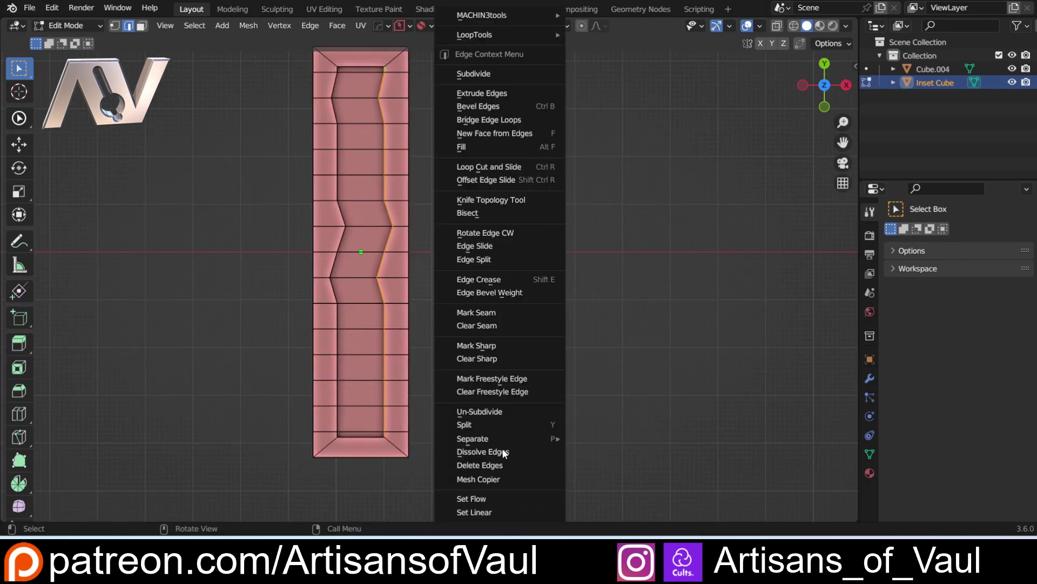
click(494, 513)
shift+middle_drag(470, 173, 474, 232)
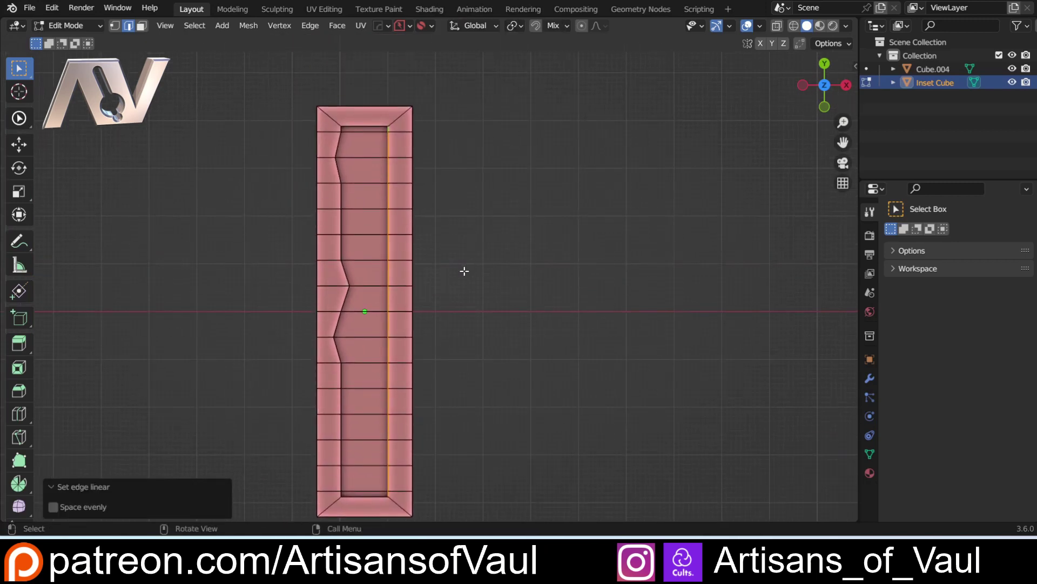
key(ctrl+z)
shift+scroll(456, 351, down, 1)
Step: Annotate the two end points of the selected wall path with dots, undo the marks and return to box selection
click(19, 241)
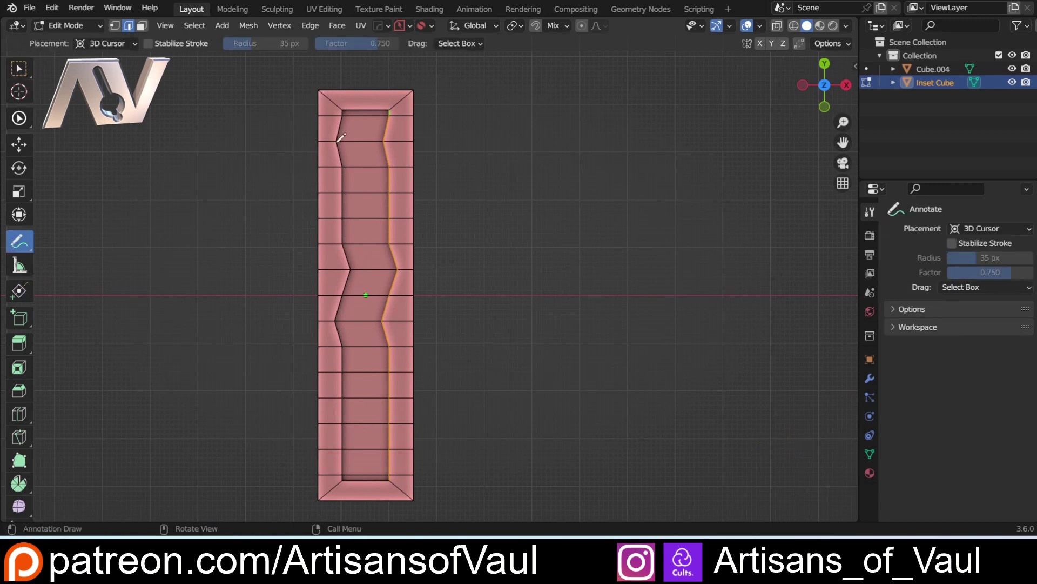
drag(390, 110, 387, 113)
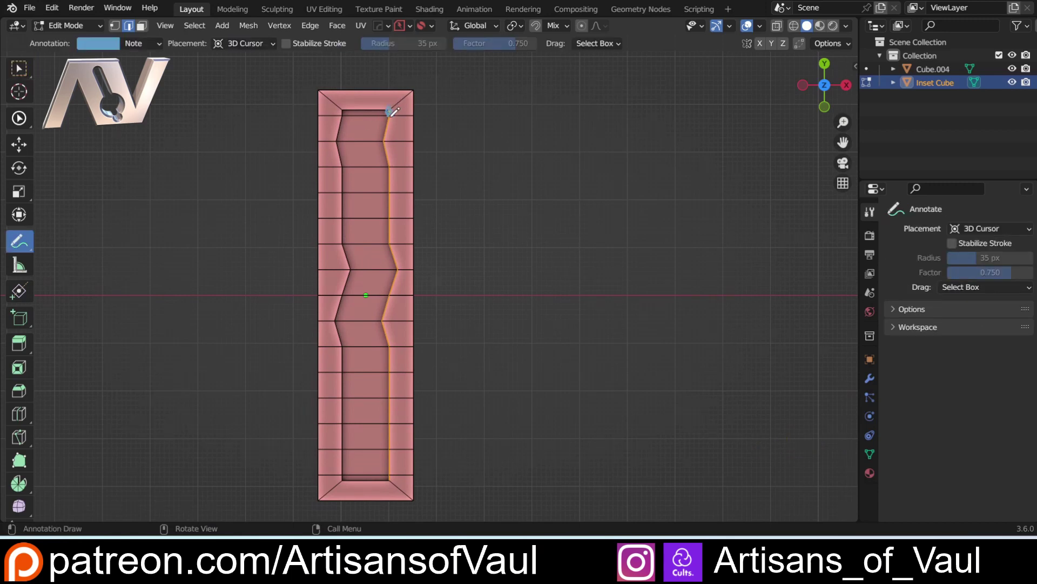
mouse_move(389, 479)
mouse_down()
mouse_move(378, 475)
mouse_move(388, 478)
mouse_up()
key(ctrl+z)
key(ctrl+z)
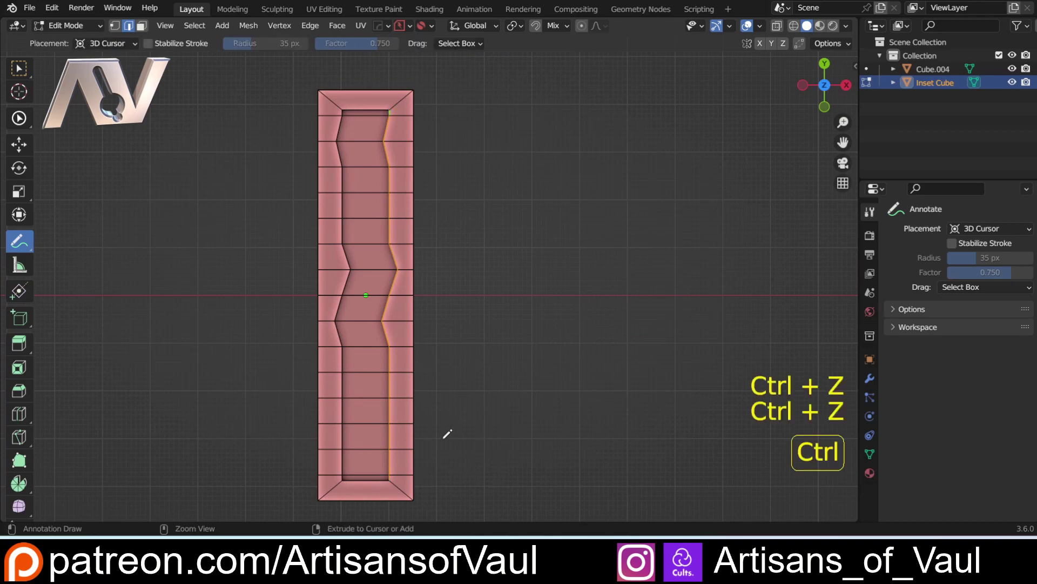
key(ctrl+z)
middle_drag(358, 358, 18, 62)
click(19, 67)
Step: Select only the three-segment bottom and top edge paths around the middle zigzag of the opposite recess wall using shortest path
mouse_move(549, 308)
middle_down()
mouse_move(517, 342)
mouse_move(512, 392)
middle_up()
shift+middle_drag(519, 399, 313, 275)
middle_drag(312, 276, 246, 262)
middle_drag(424, 189, 299, 202)
ctrl+click(295, 178)
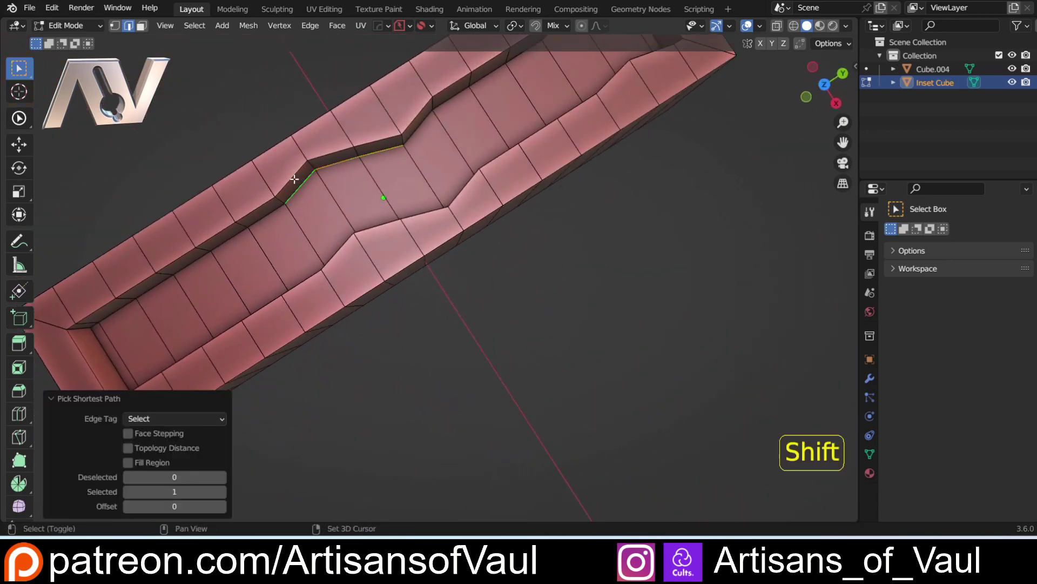
shift+click(294, 179)
ctrl+click(385, 141)
Step: Try Set Linear on the three-segment paths in top view, compare before and after with undo and redo, and leave it undone
click(825, 84)
shift+middle_drag(315, 269, 375, 245)
scroll(375, 245, up, 2)
right_click(617, 241)
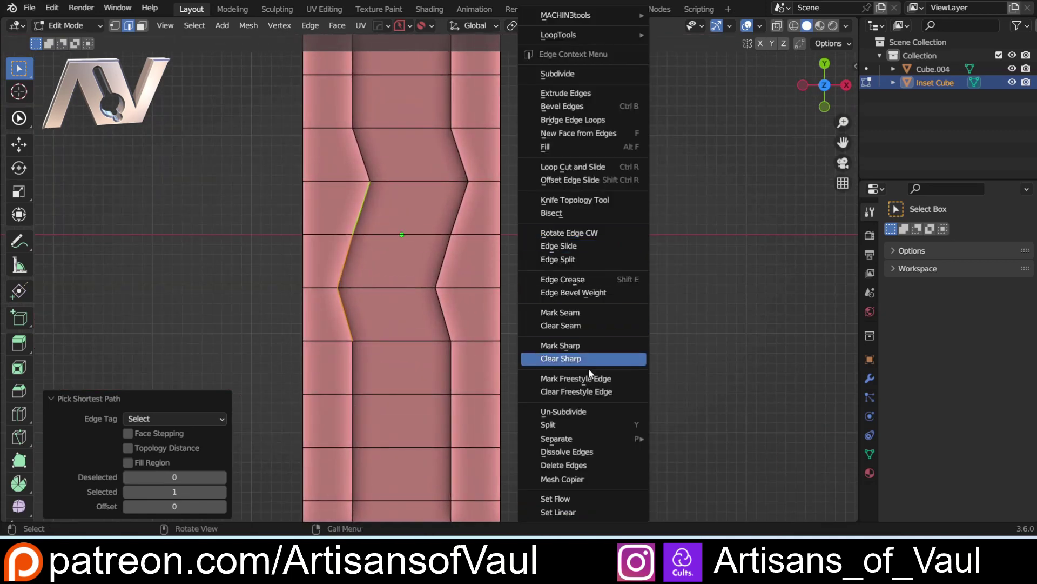
click(570, 514)
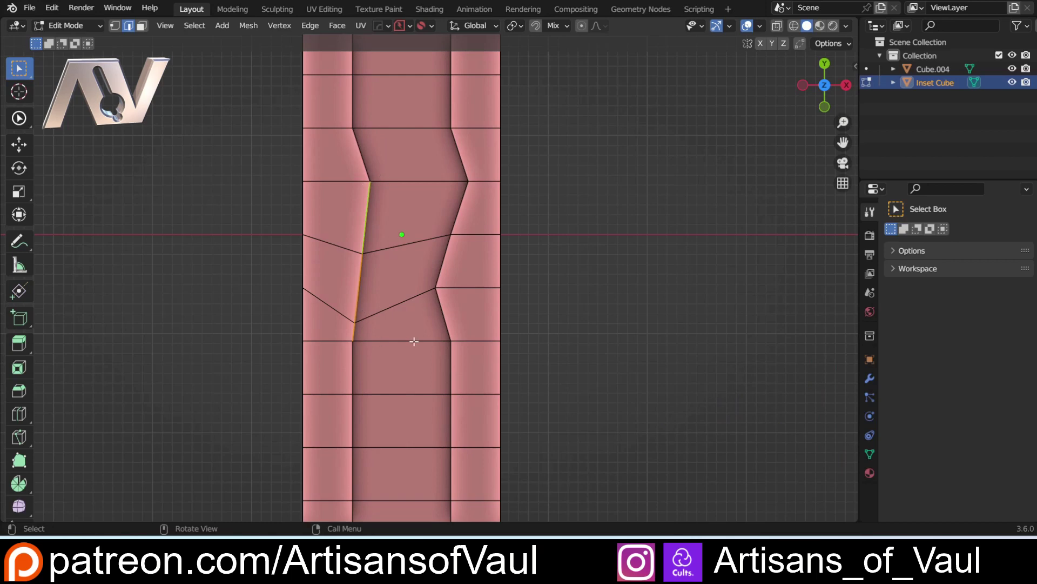
key(ctrl+shift+z)
key(ctrl+z)
key(ctrl+shift+z)
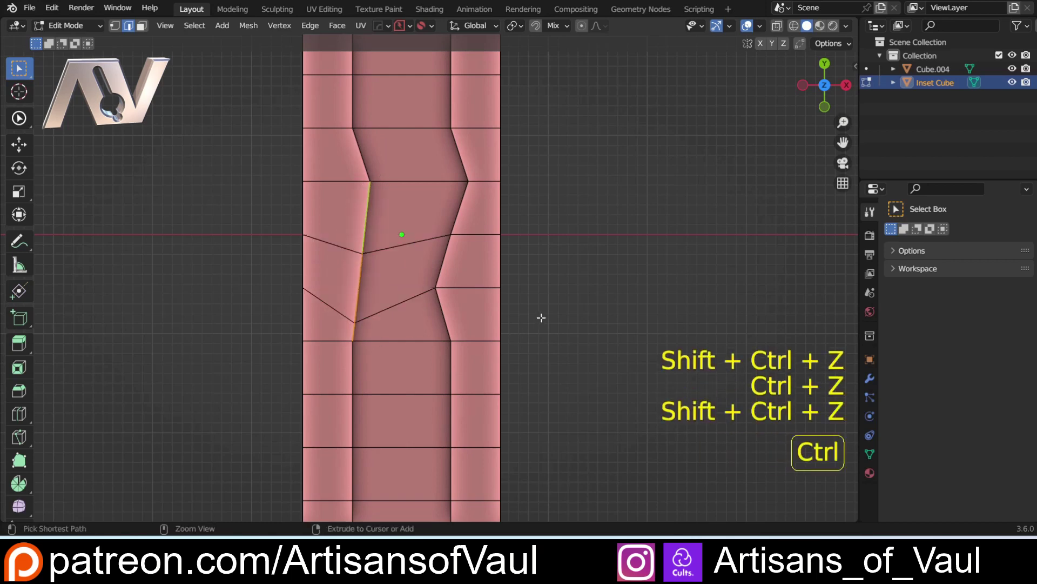
key(ctrl+z)
key(ctrl+shift+z)
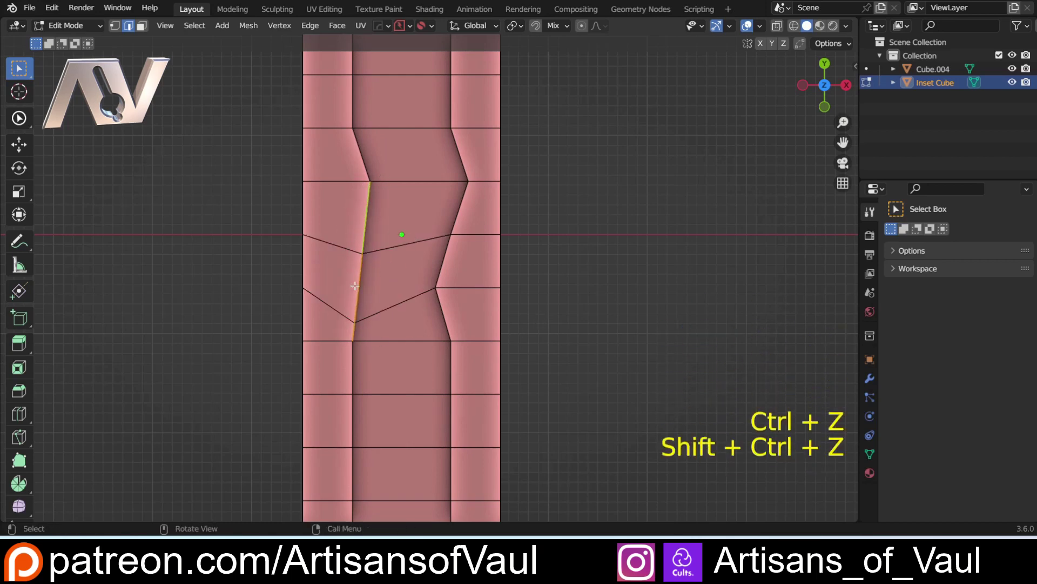
key(ctrl+z)
Step: Apply Set Linear to the selected three-segment paths and enable Space evenly
middle_drag(546, 300, 374, 378)
right_click(636, 221)
click(566, 511)
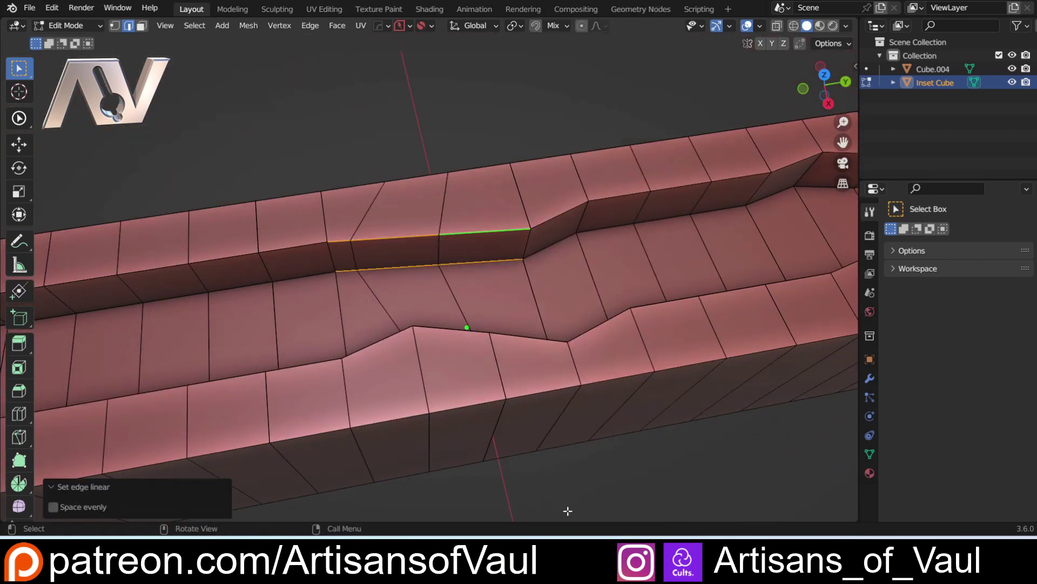
click(54, 507)
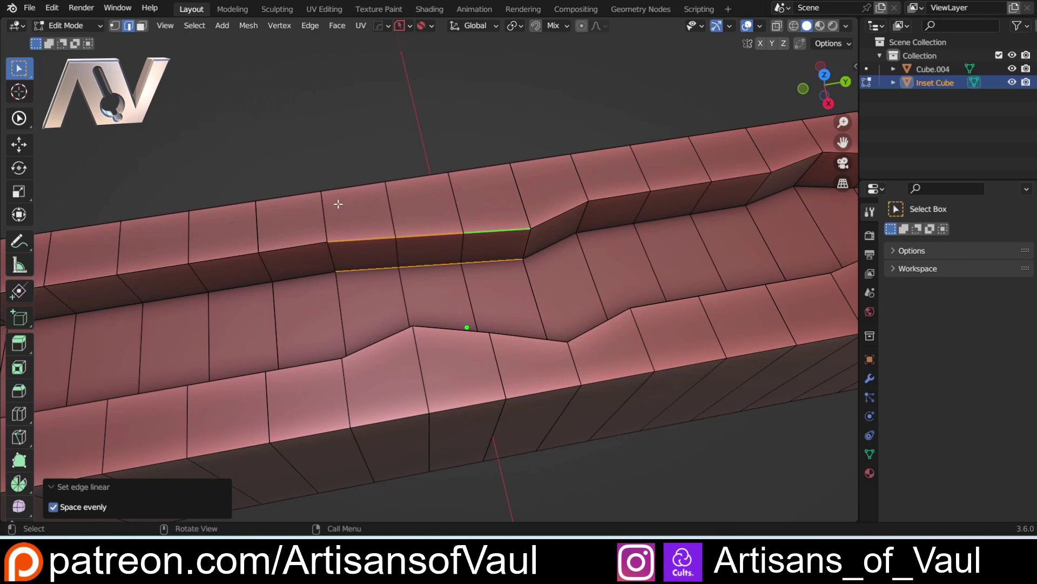
Step: Select the full bottom and top edge paths of the partly straightened recess wall and straighten them with Set Linear
middle_drag(336, 204, 742, 62)
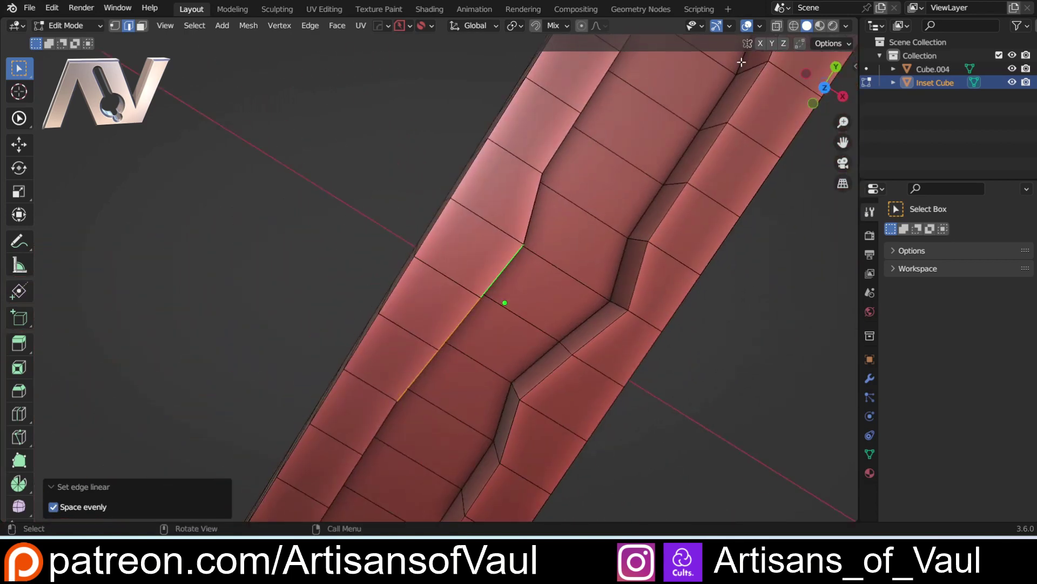
click(825, 88)
middle_drag(479, 283, 461, 309)
ctrl+click(622, 214)
shift+click(621, 213)
shift+click(623, 205)
ctrl+click(241, 275)
right_click(460, 309)
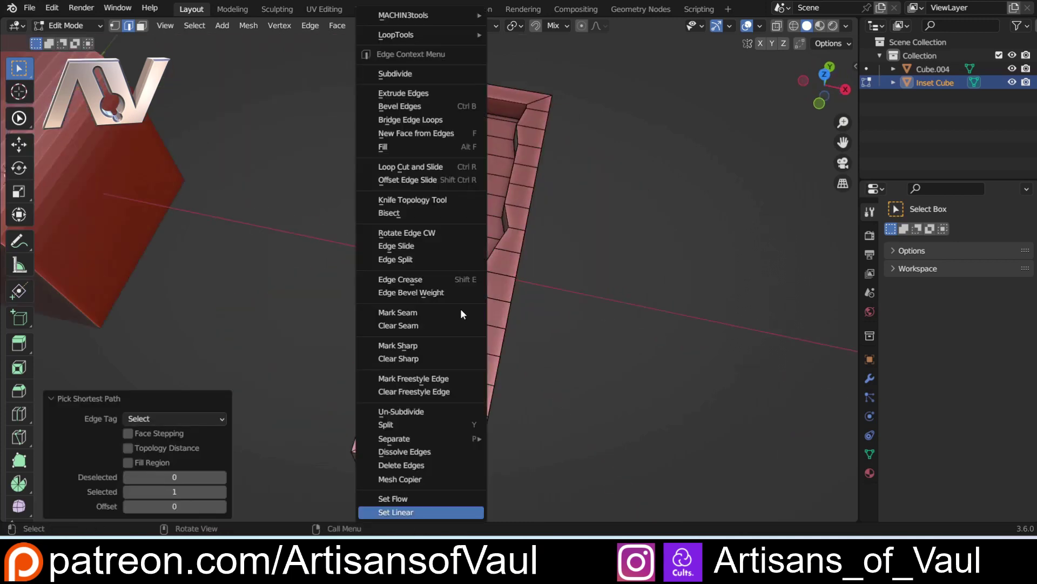
click(415, 512)
Step: Select the full edge paths of the remaining zigzag wall, straighten them with Set Linear and clear the selection
middle_drag(436, 425, 697, 362)
ctrl+click(701, 360)
right_click(701, 360)
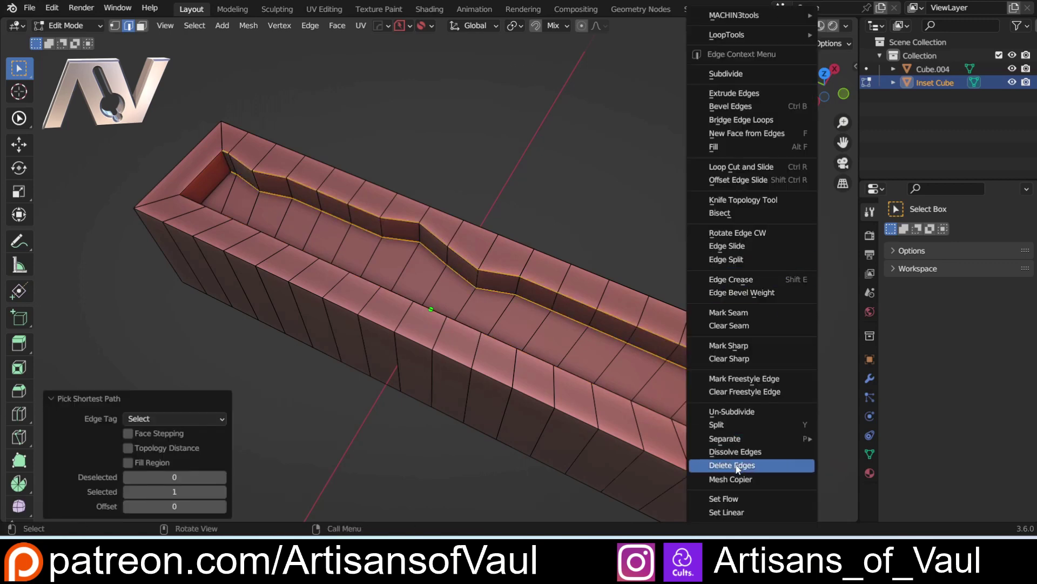
click(724, 510)
click(598, 205)
Step: Return to Object Mode and bring both the Inset Cube and the bevelled cube into view
middle_drag(597, 203, 507, 266)
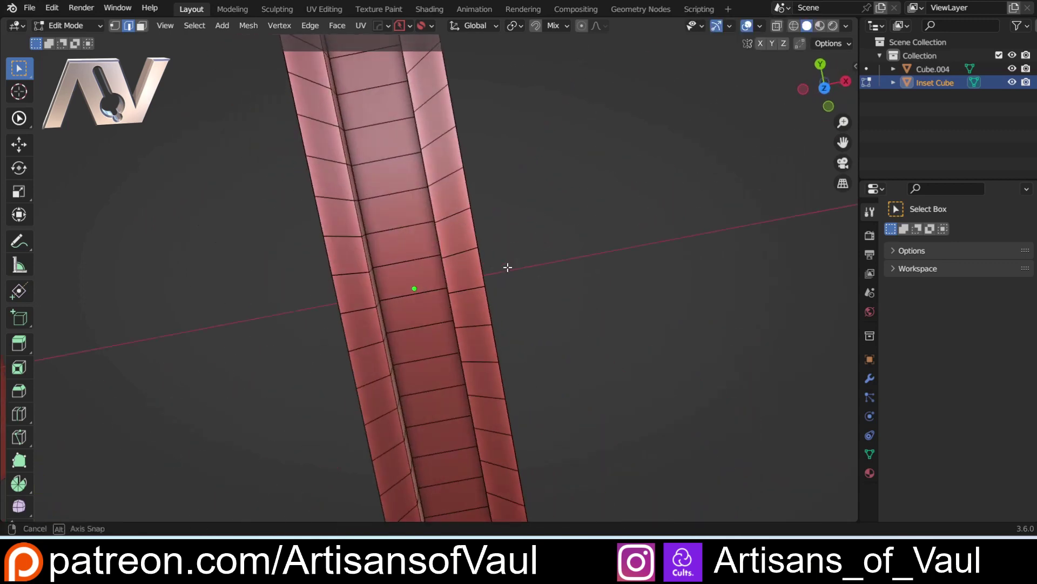
scroll(486, 262, down, 4)
key(Tab)
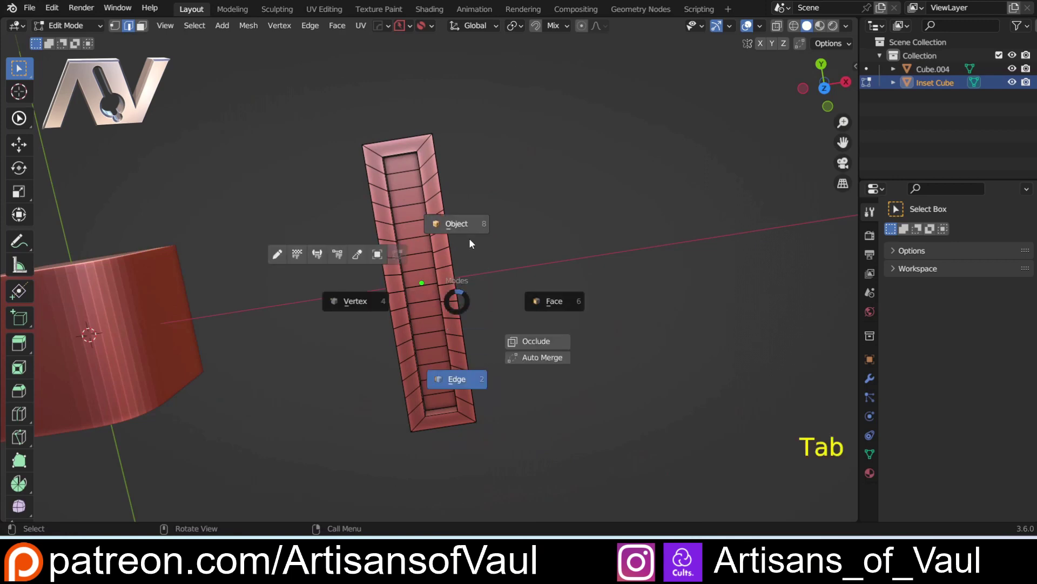
click(469, 238)
middle_drag(344, 332, 335, 280)
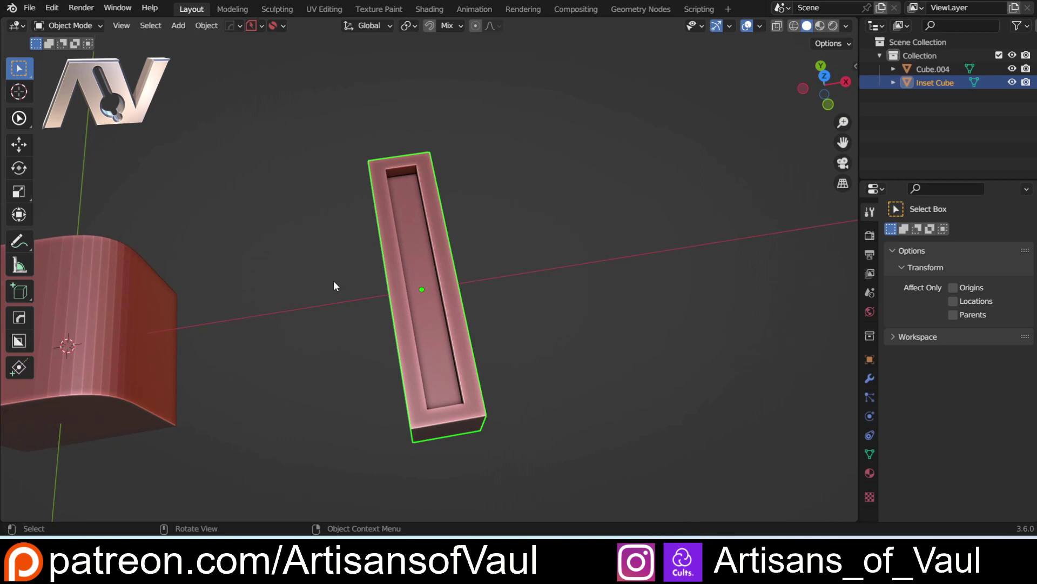
shift+middle_drag(333, 280, 452, 239)
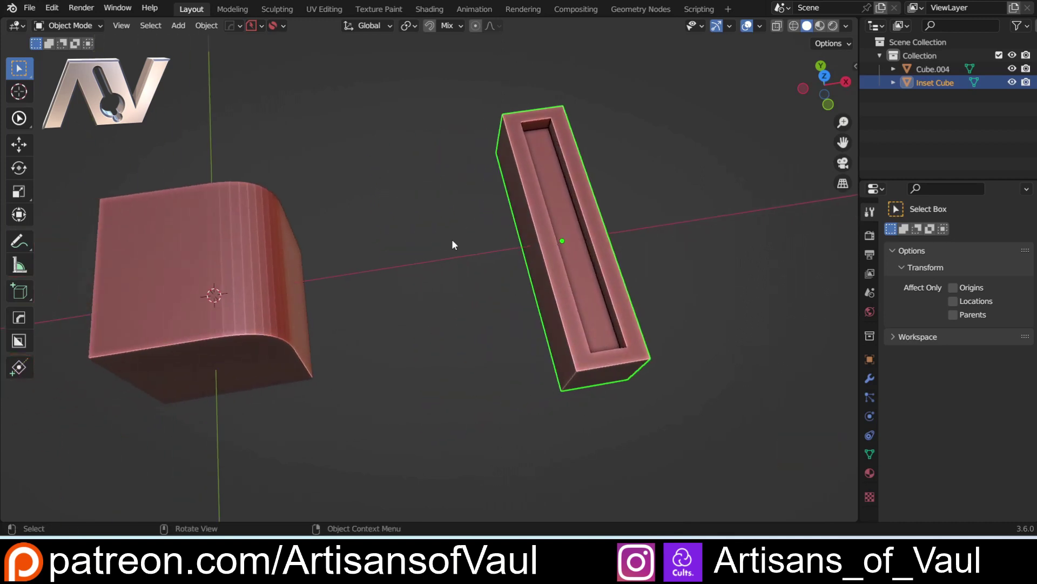